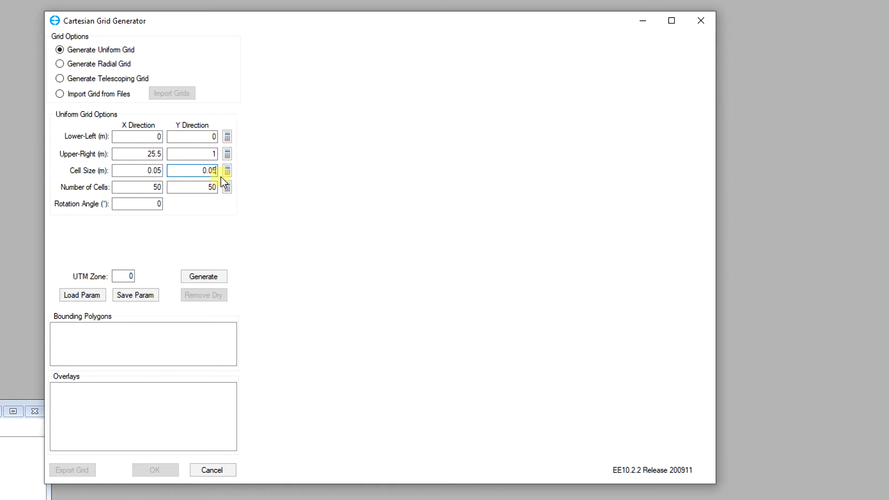
# - Calculate the number of cells from the uniform grid's extents and cell size, then generate and accept the grid
pyautogui.click(227, 187)
pyautogui.click(226, 277)
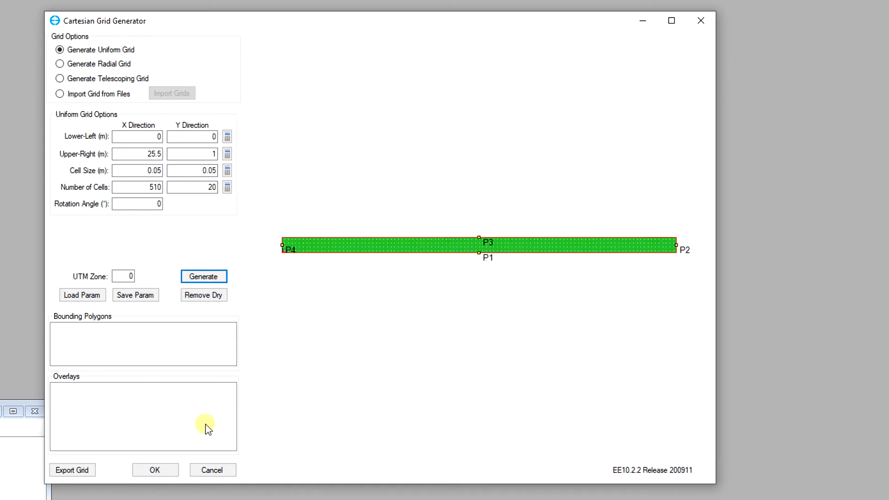
pyautogui.click(175, 470)
pyautogui.click(409, 302)
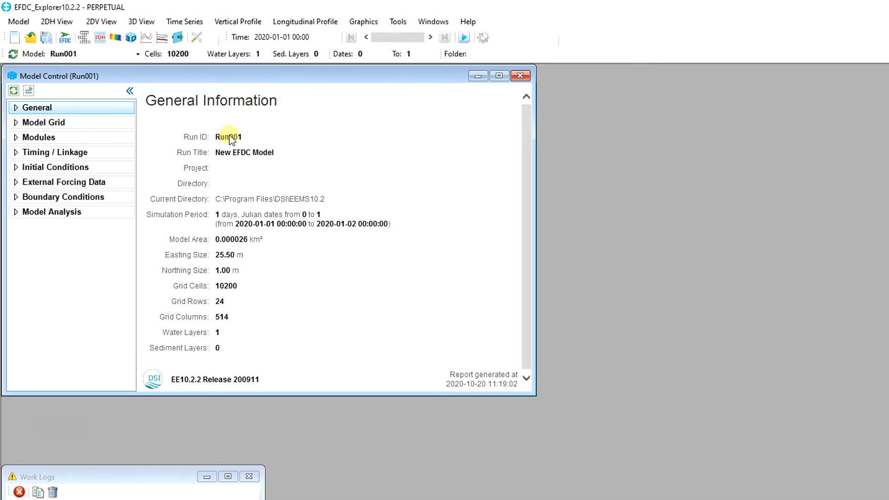
# - Save the model to the Vegetation Model folder as a full write in EEMS 10 format
pyautogui.click(46, 38)
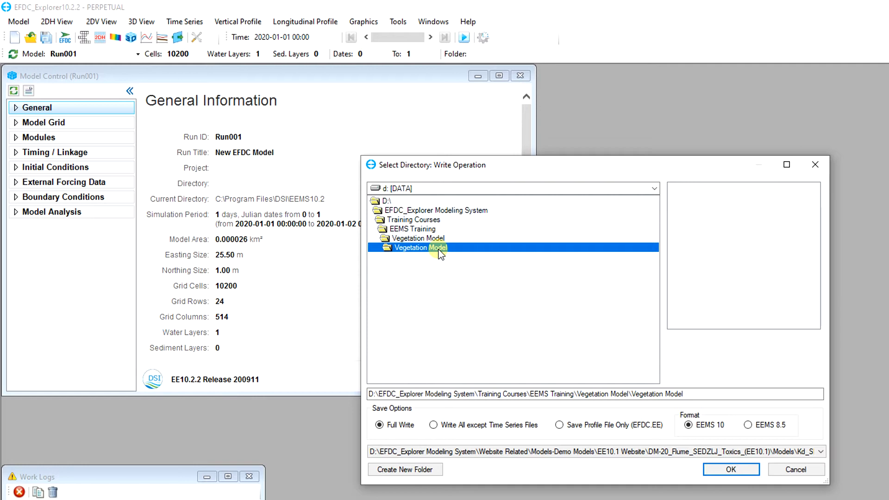
pyautogui.click(411, 431)
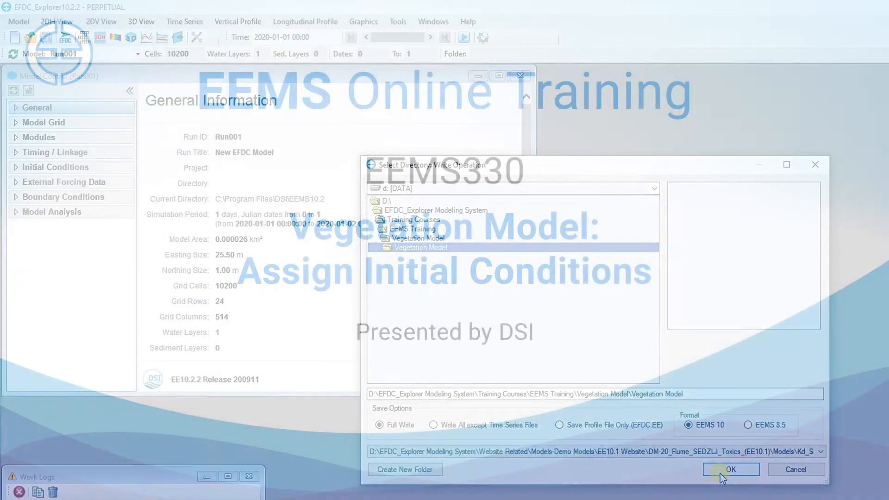
pyautogui.click(720, 473)
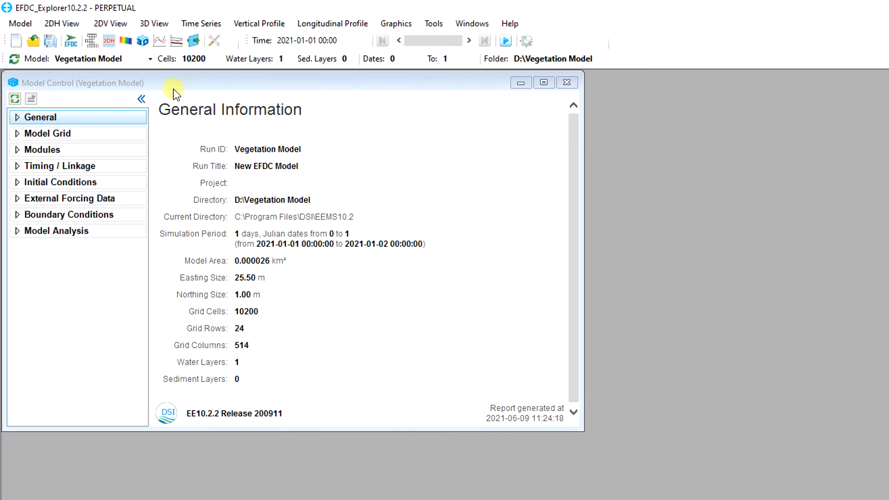
# - Make the bottom elevation layer editable in the 2DH view and select the cells inside the floodplain_Plg.p2d polygon
pyautogui.click(115, 44)
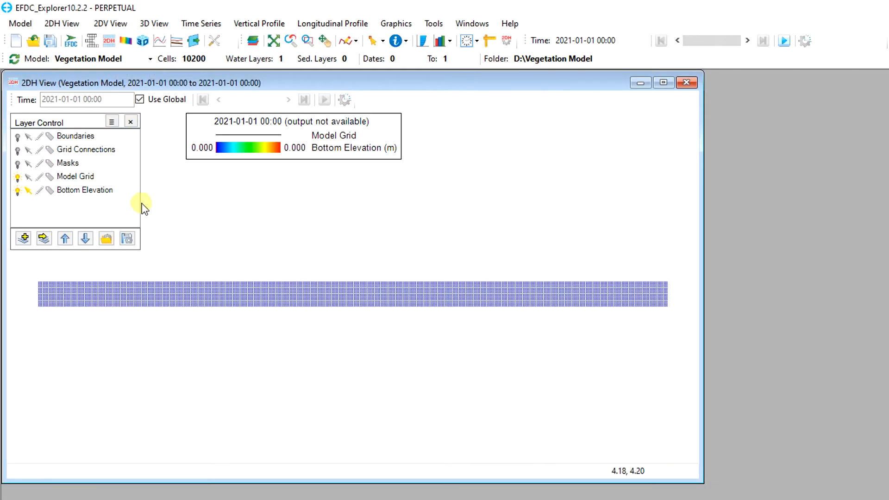
pyautogui.click(38, 195)
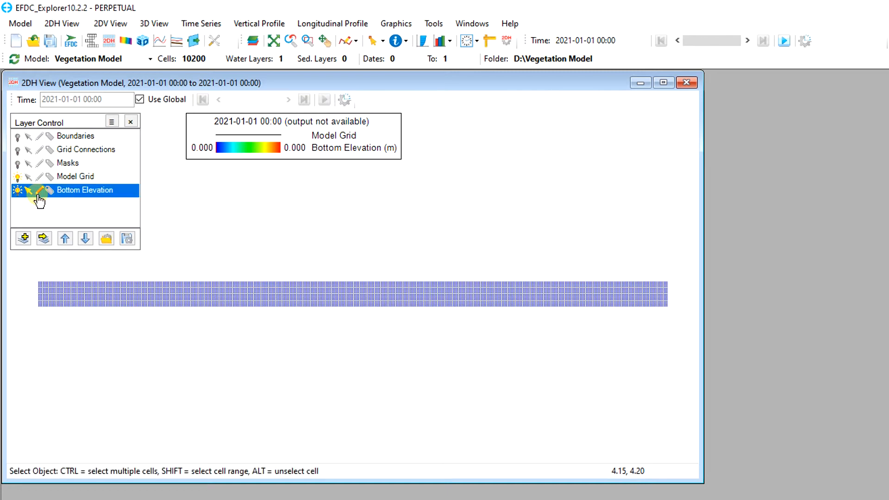
pyautogui.click(379, 43)
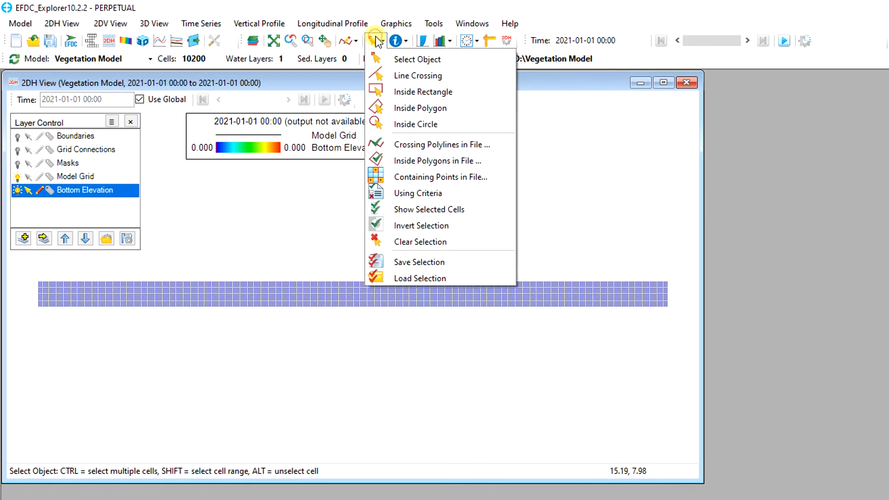
pyautogui.click(382, 166)
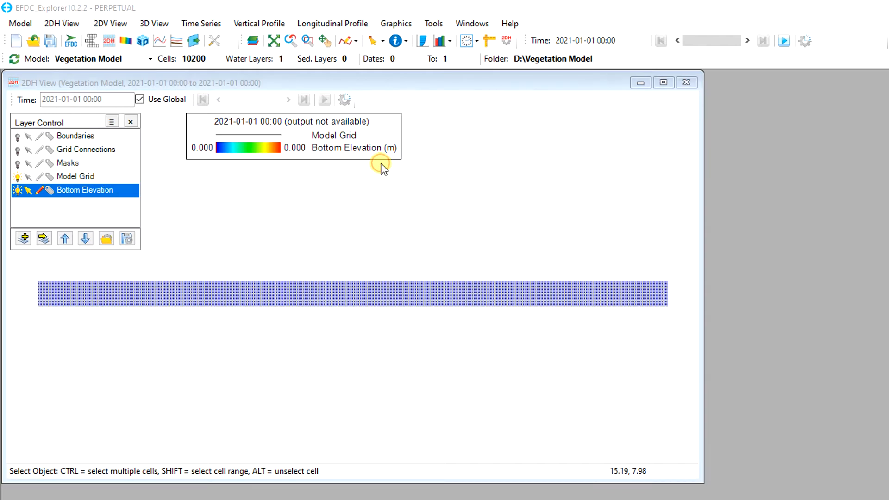
pyautogui.click(207, 114)
pyautogui.click(510, 360)
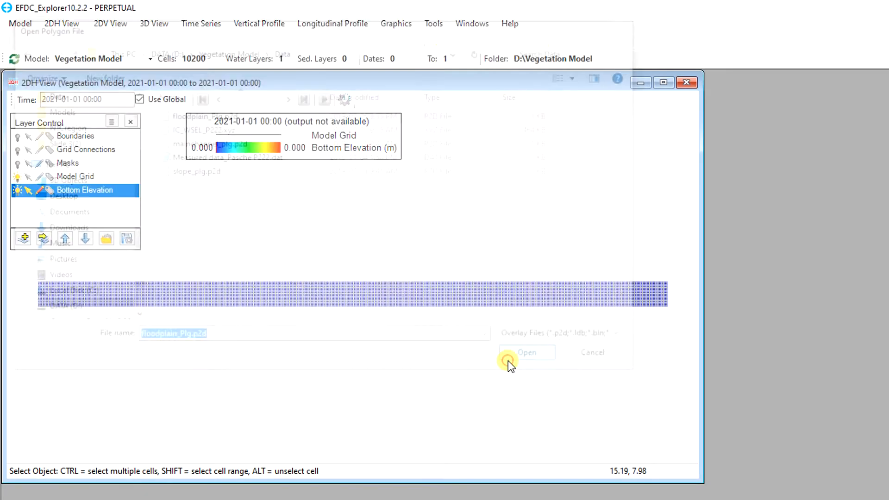
# - Assign bottom elevation slopes to the selected floodplain cells with start value 0.124 and I slope 0.0005, and clear the selection
pyautogui.click(460, 41)
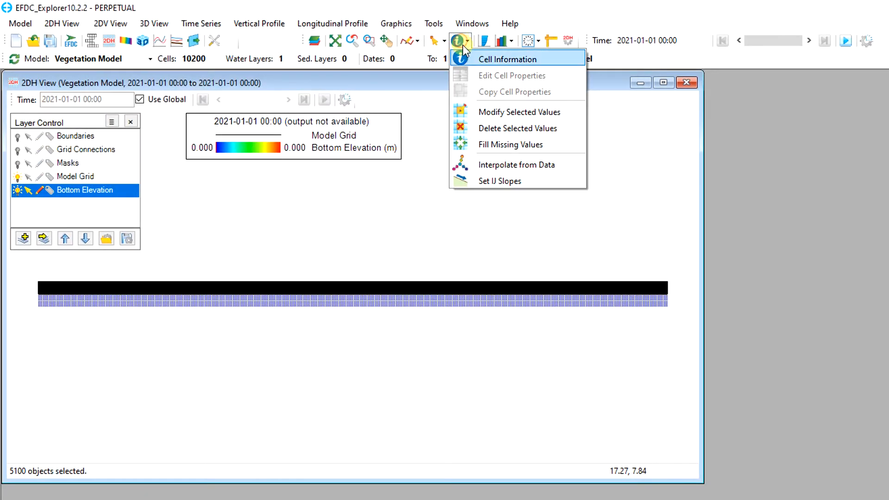
pyautogui.click(483, 185)
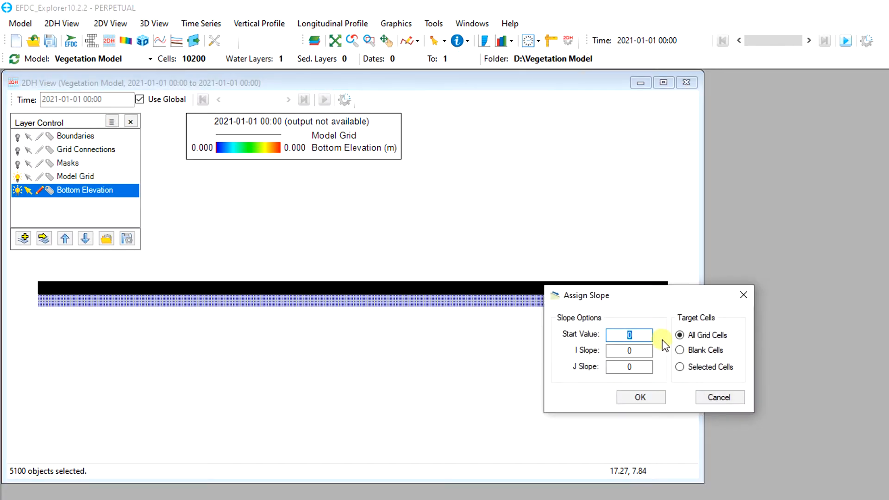
pyautogui.click(679, 367)
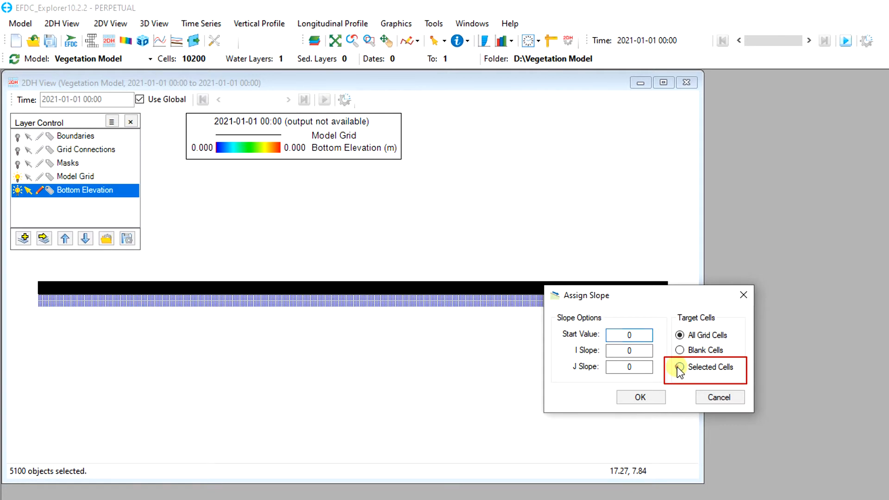
pyautogui.moveTo(639, 335); pyautogui.dragTo(624, 335)
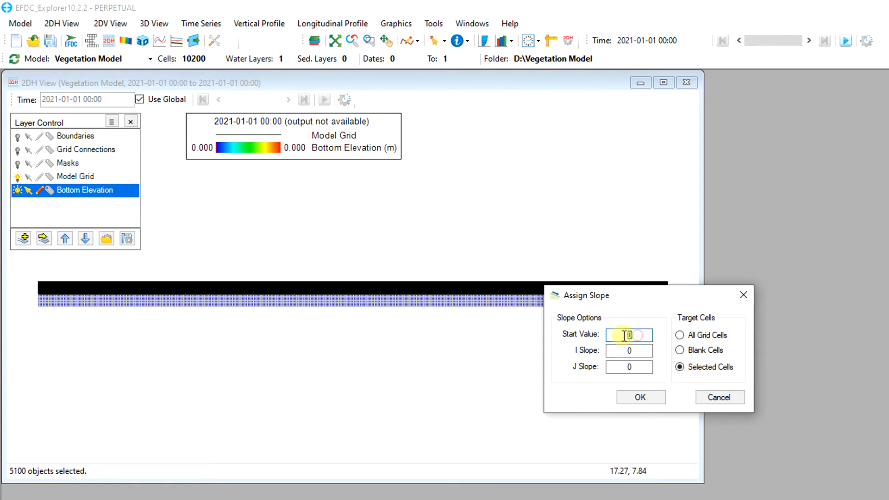
pyautogui.write('0.124')
pyautogui.moveTo(629, 348); pyautogui.dragTo(652, 348)
pyautogui.write('0.0005')
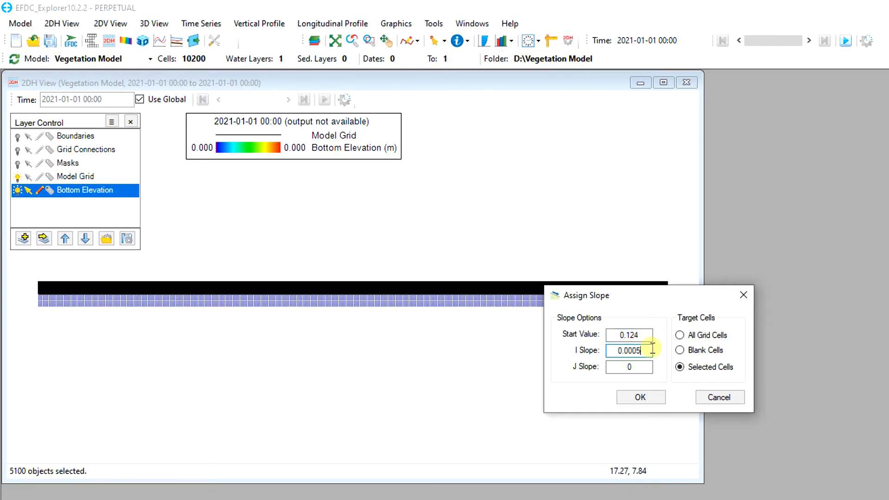
pyautogui.click(644, 366)
pyautogui.click(654, 399)
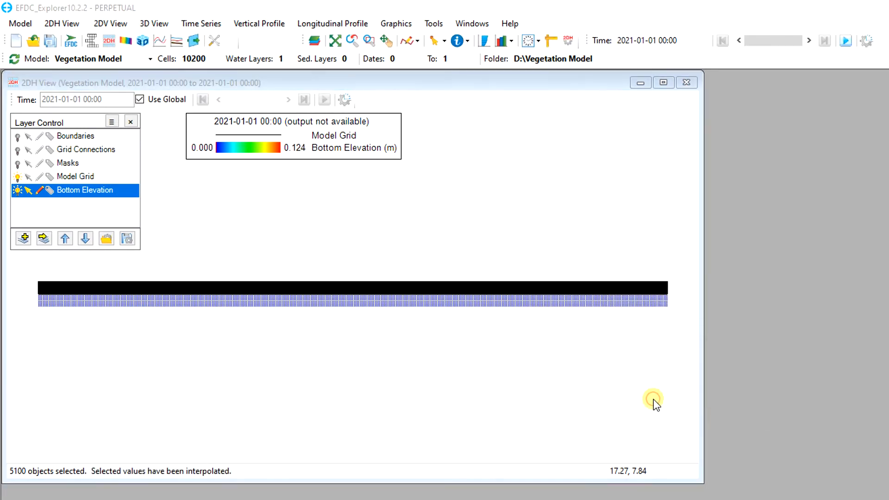
pyautogui.click(721, 409)
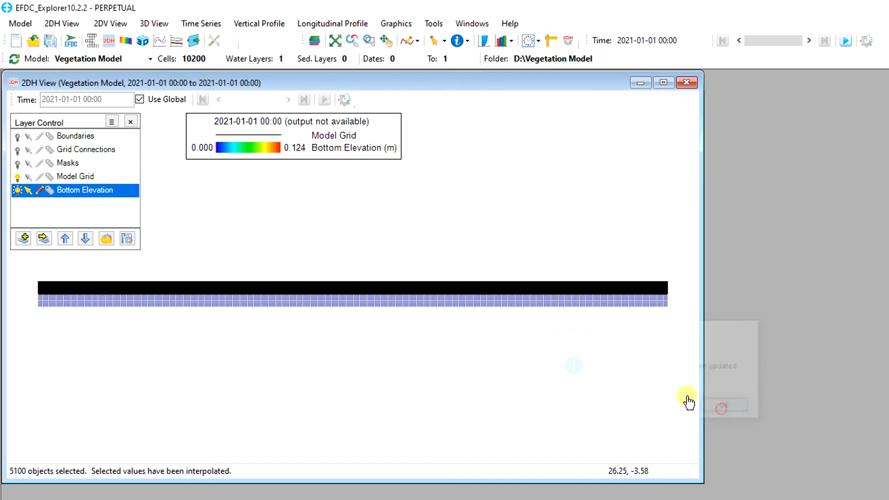
pyautogui.click(564, 342)
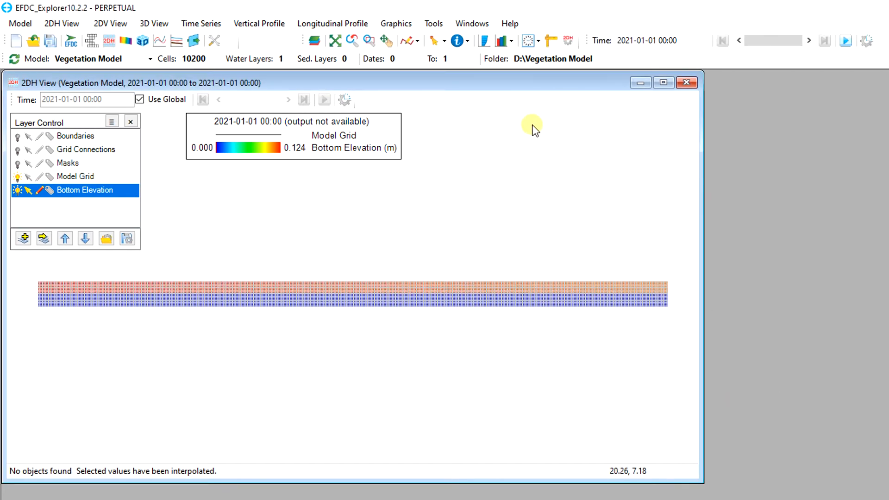
# - Select the grid cells inside the slope_plg.p2d polygon
pyautogui.click(443, 40)
pyautogui.click(455, 157)
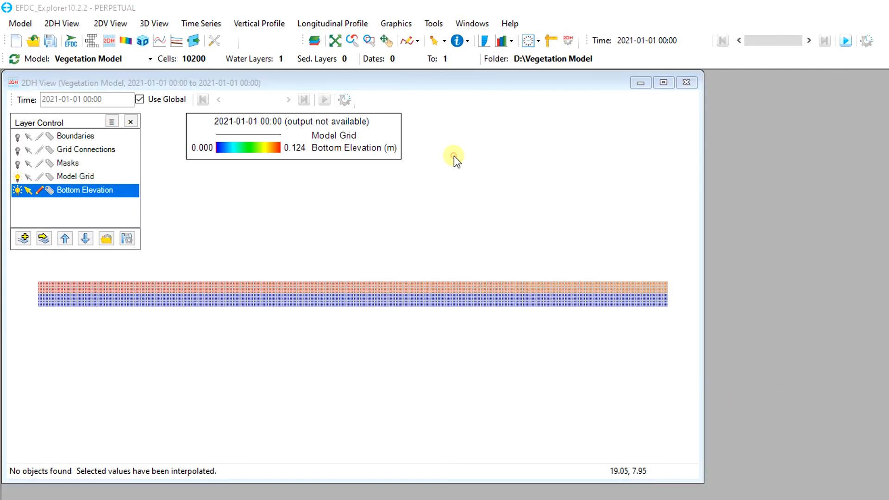
pyautogui.click(204, 171)
pyautogui.click(535, 359)
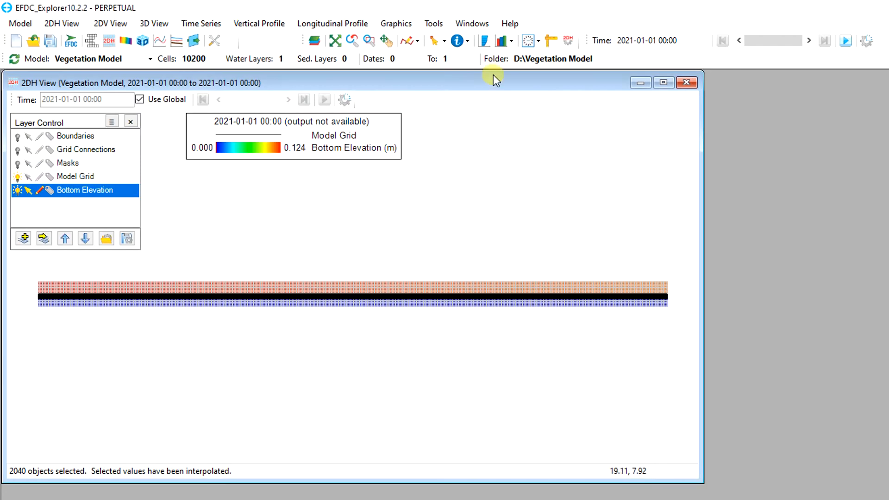
# - Assign an I slope of 0.0005 and a J slope of -0.61 to the selected bank slope cells only
pyautogui.click(467, 41)
pyautogui.click(473, 181)
pyautogui.click(685, 368)
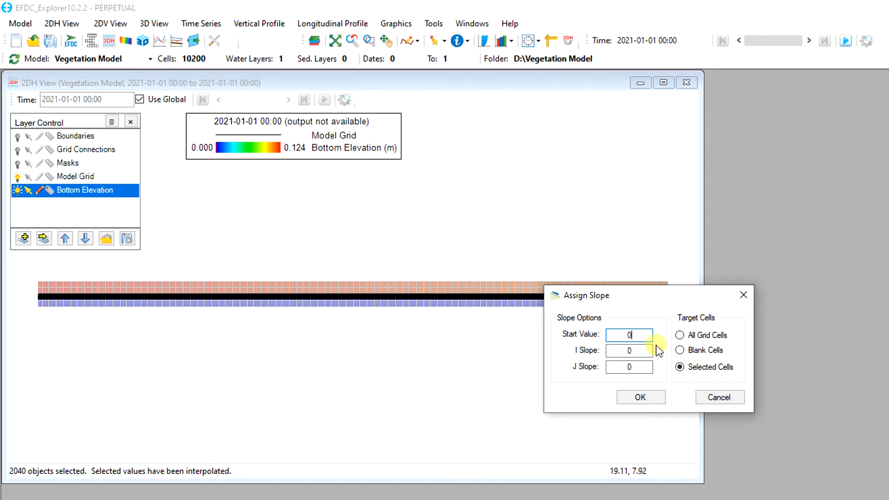
pyautogui.doubleClick(626, 350)
pyautogui.write('0.0005')
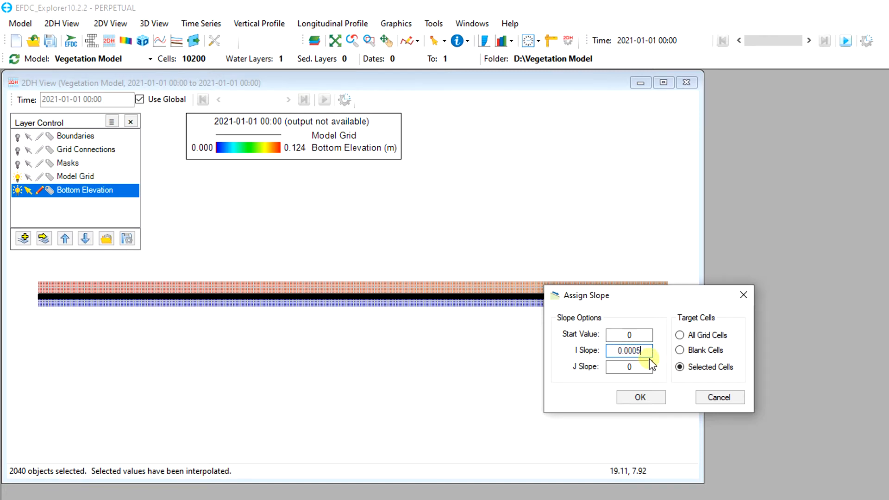
pyautogui.doubleClick(648, 366)
pyautogui.write('-0.61')
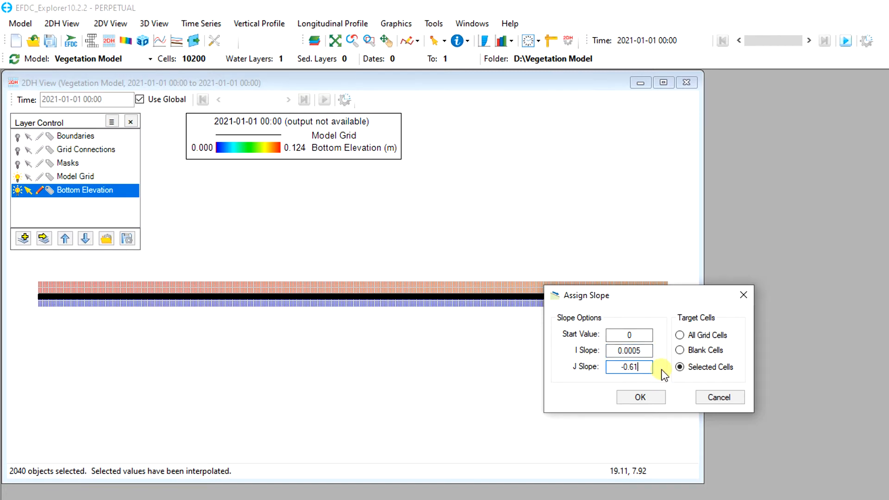
pyautogui.click(651, 395)
pyautogui.click(712, 402)
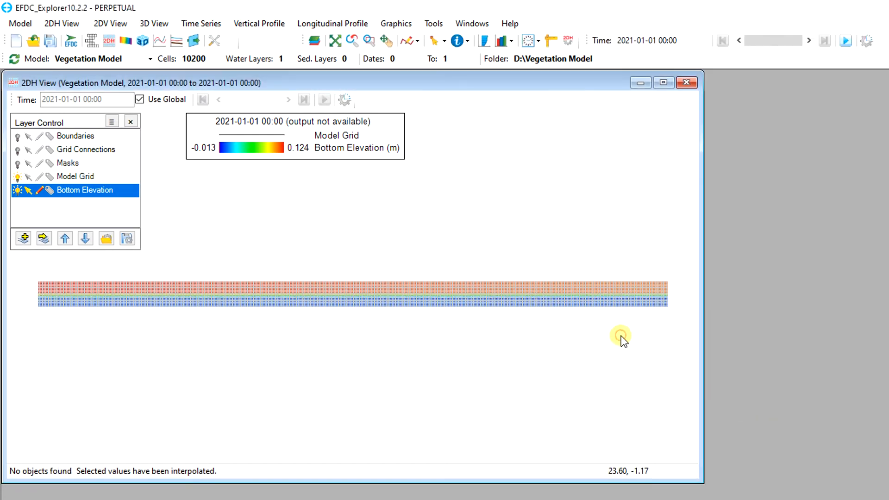
# - Select the grid cells inside the mainchannel_plg.p2d polygon
pyautogui.click(442, 41)
pyautogui.click(446, 161)
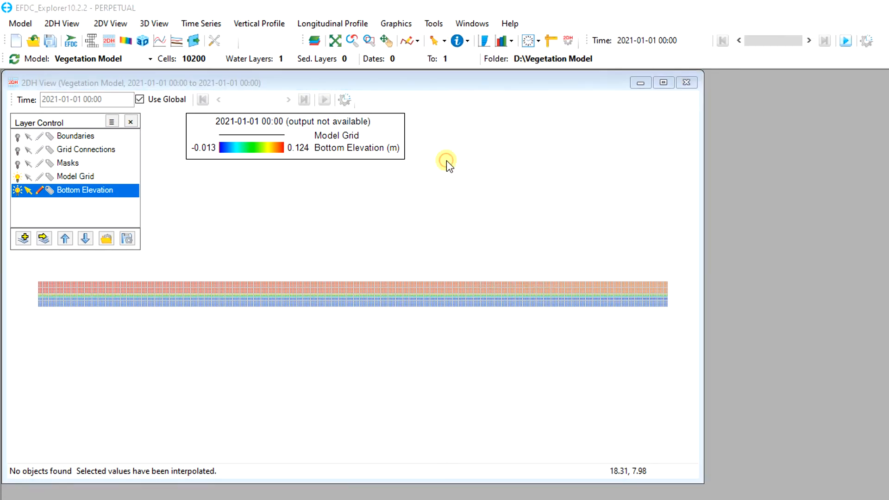
pyautogui.click(258, 142)
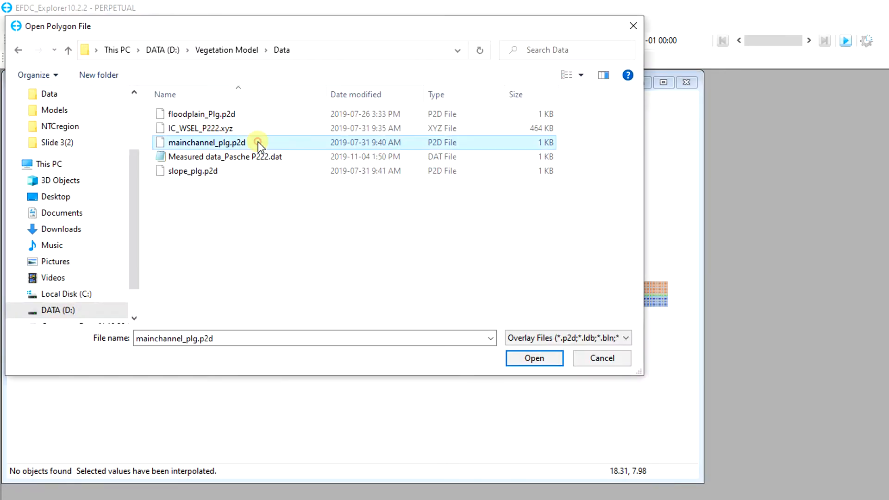
pyautogui.click(519, 354)
# - Assign an I slope of 0.0005 to the selected main channel cells only and clear the selection
pyautogui.click(466, 41)
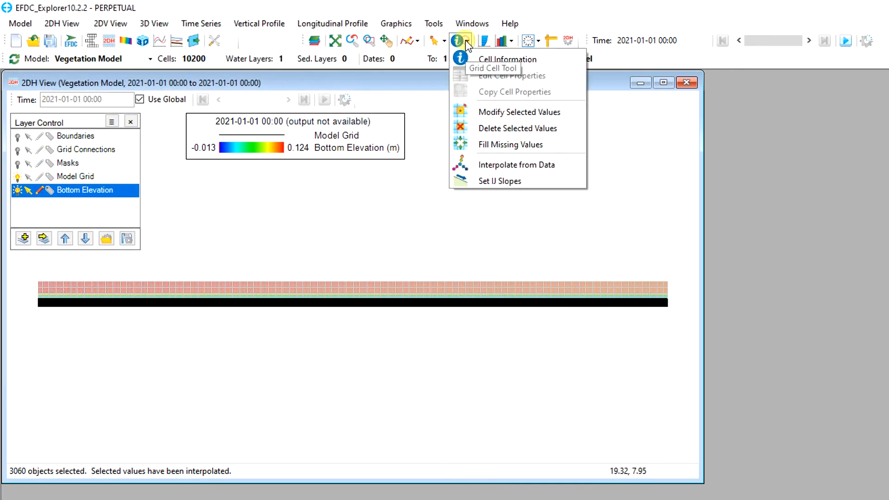
pyautogui.click(472, 181)
pyautogui.click(680, 366)
pyautogui.doubleClick(626, 350)
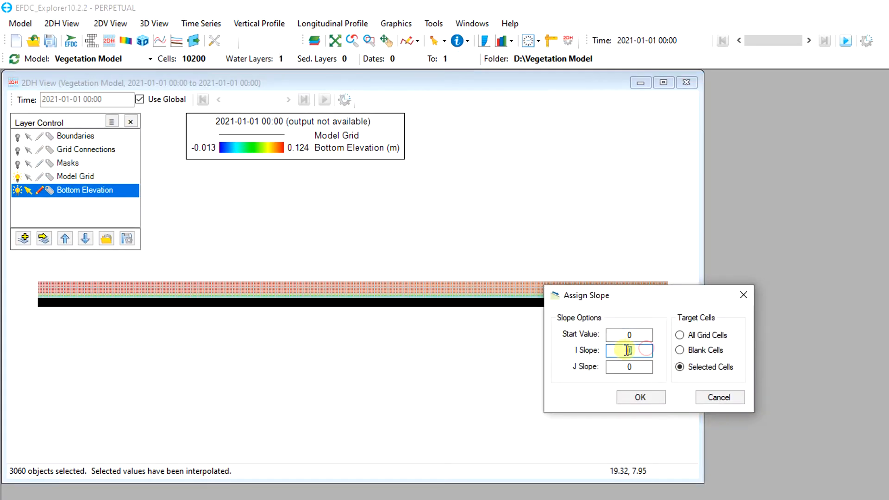
pyautogui.write('0.0005')
pyautogui.click(660, 399)
pyautogui.click(733, 406)
pyautogui.click(607, 329)
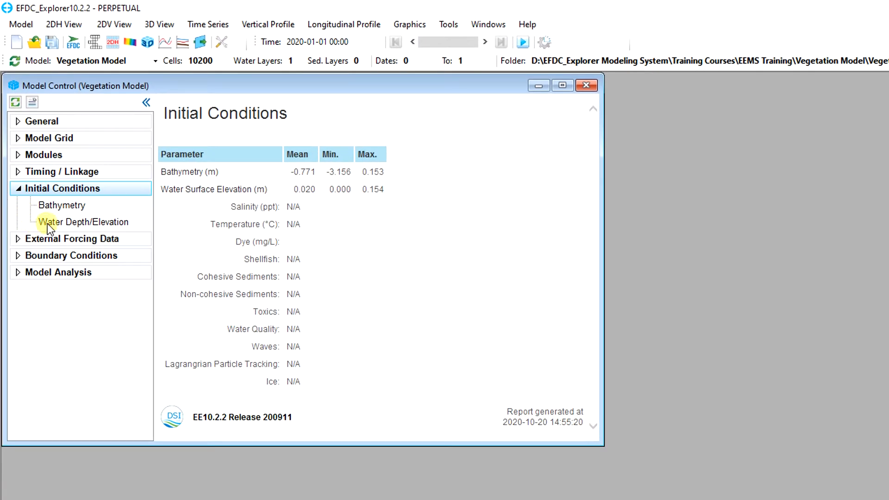
# - Set the initial water surface elevation to use scatter (XYZ) data and add the data file IC_WSEL_P222.xyz
pyautogui.click(50, 227)
pyautogui.doubleClick(50, 227)
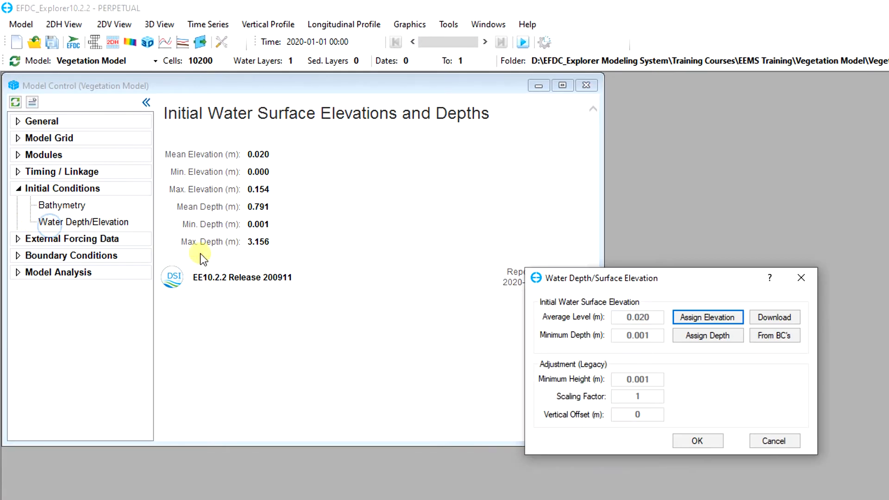
pyautogui.click(676, 317)
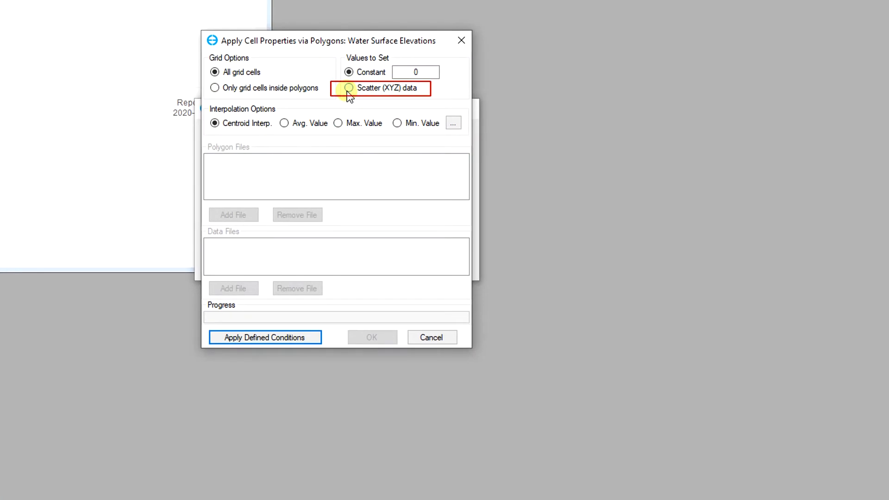
pyautogui.click(348, 88)
pyautogui.click(257, 289)
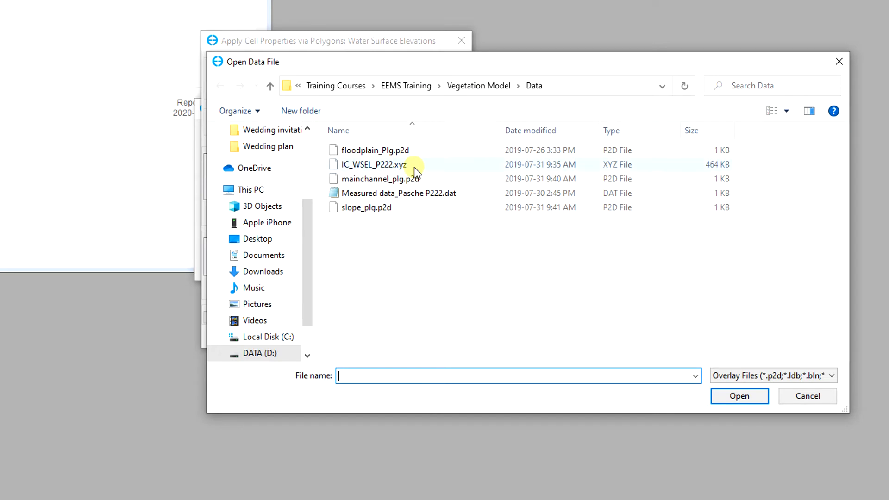
pyautogui.click(414, 168)
pyautogui.click(752, 396)
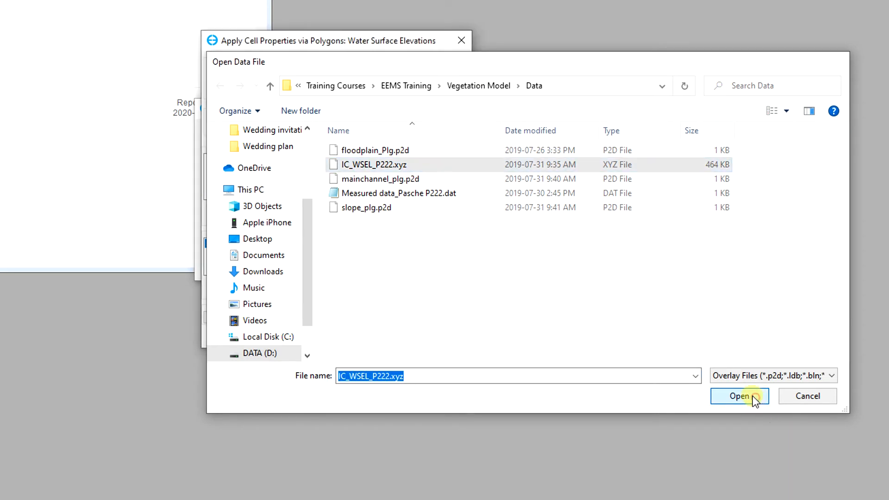
# - Apply the defined water surface elevation conditions to all grid cells and accept the water depth/elevation settings
pyautogui.click(301, 340)
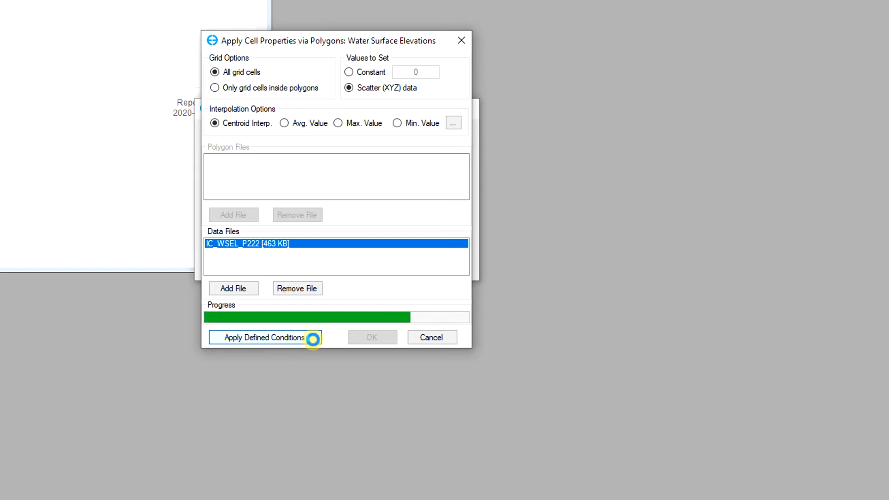
pyautogui.click(424, 243)
pyautogui.click(392, 337)
pyautogui.click(387, 270)
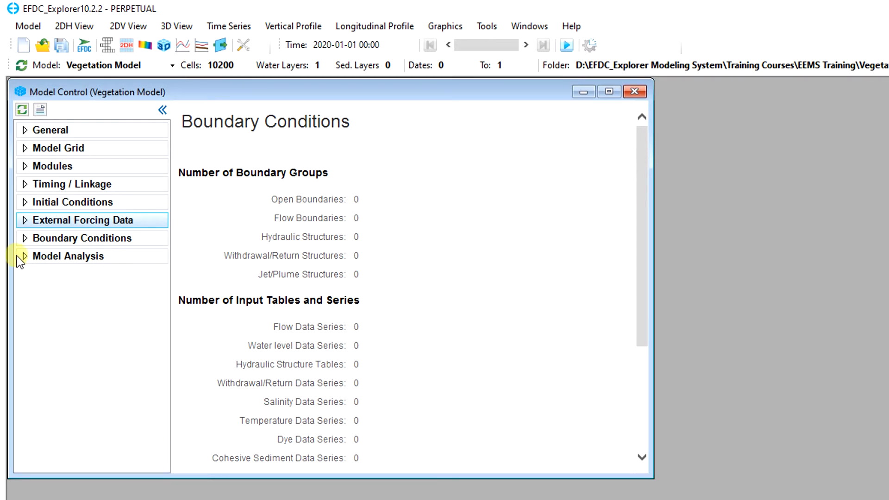
# - Add a new flow data series to the external forcing data and name it Inflow
pyautogui.click(24, 220)
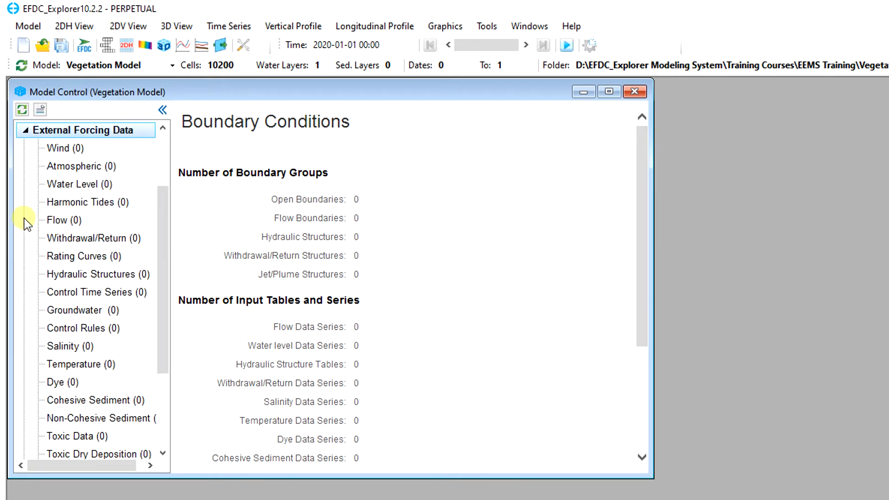
pyautogui.click(59, 223)
pyautogui.rightClick(60, 226)
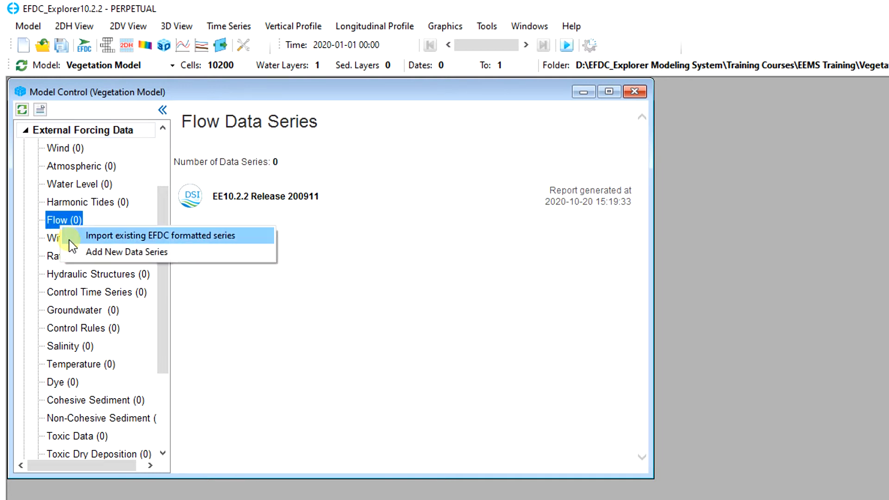
pyautogui.click(74, 252)
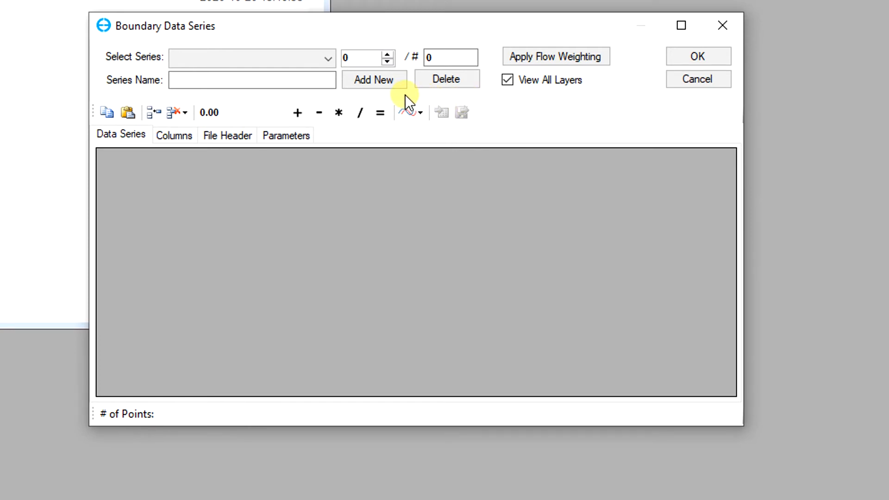
pyautogui.click(397, 82)
pyautogui.moveTo(269, 82); pyautogui.dragTo(143, 87)
pyautogui.write('Inflow')
# - Enter a flow of 0.0345 m³/s at times 0 and 1 day for the Inflow series
pyautogui.click(182, 193)
pyautogui.write('0')
pyautogui.press('Tab')
pyautogui.write('0.0345')
pyautogui.press('Return')
pyautogui.press('Left')
pyautogui.write('1')
pyautogui.press('Tab')
pyautogui.write('0.0345')
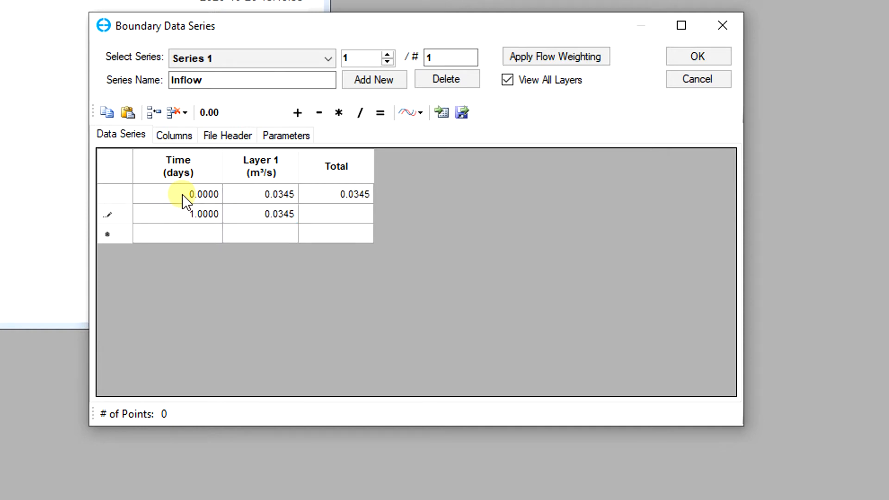
# - Add a second flow series named Outflow with -0.0345 m³/s at 0 and 1 day, and accept the boundary data series
pyautogui.click(397, 78)
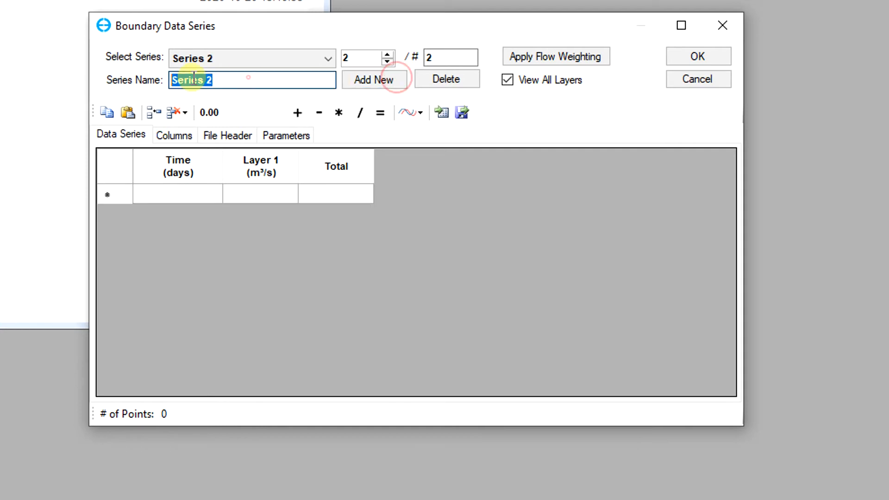
pyautogui.write('Outflow')
pyautogui.click(181, 190)
pyautogui.write('0')
pyautogui.press('Tab')
pyautogui.write('-0.0345')
pyautogui.press('Tab')
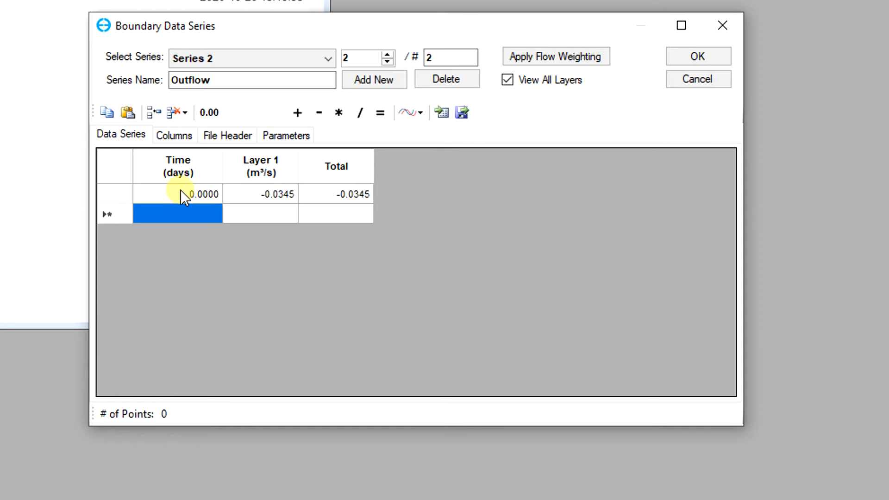
pyautogui.write('1')
pyautogui.press('Tab')
pyautogui.write('-0.0345')
pyautogui.press('Return')
pyautogui.click(727, 57)
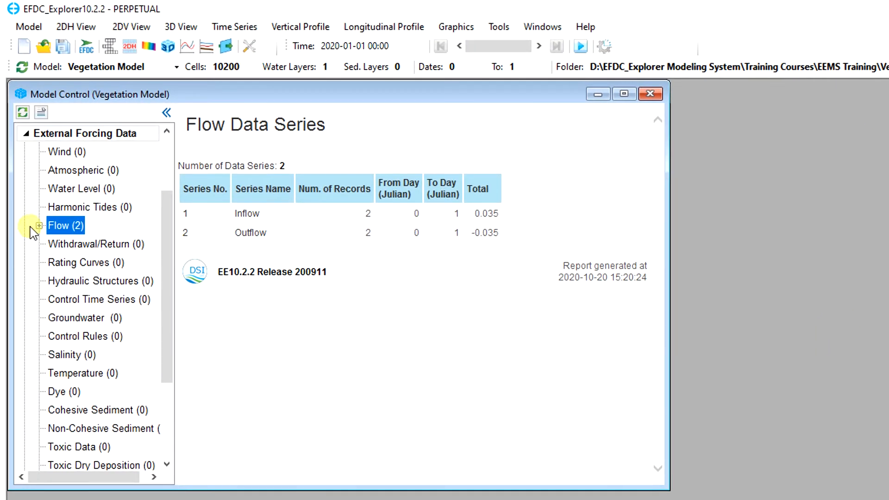
pyautogui.click(38, 225)
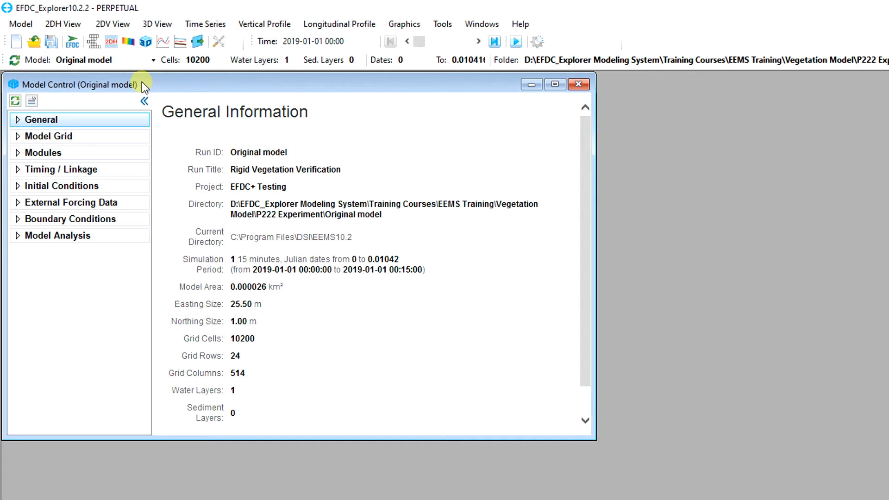
# - Open the 2DH view of the model and make the Boundaries layer visible and selectable
pyautogui.click(114, 44)
pyautogui.click(19, 143)
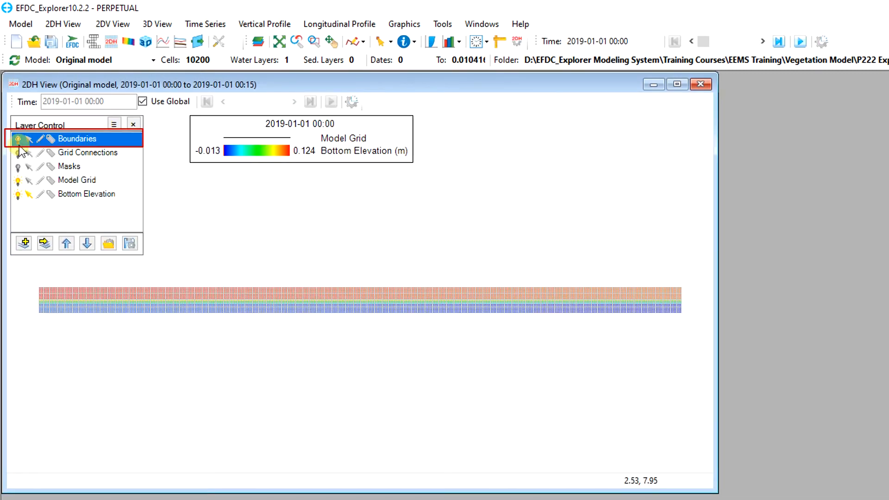
pyautogui.click(29, 139)
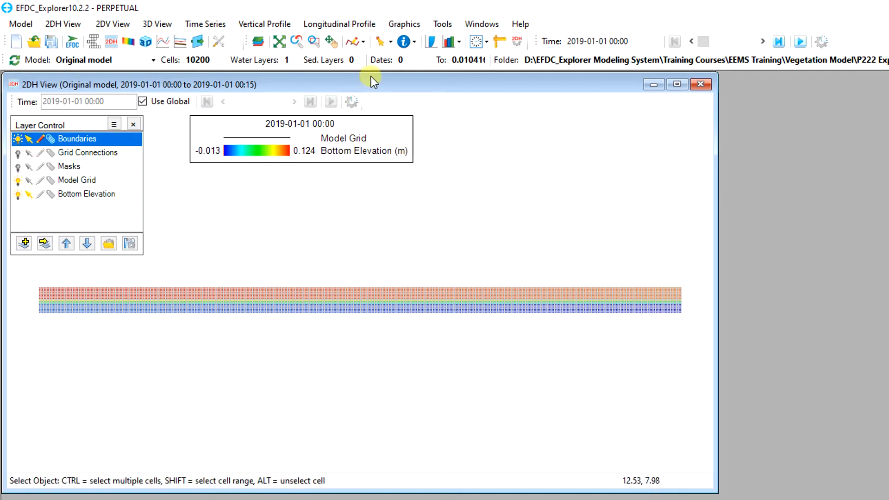
# - Select the full column of cells at the flume's upstream end with a crossing line
pyautogui.click(390, 42)
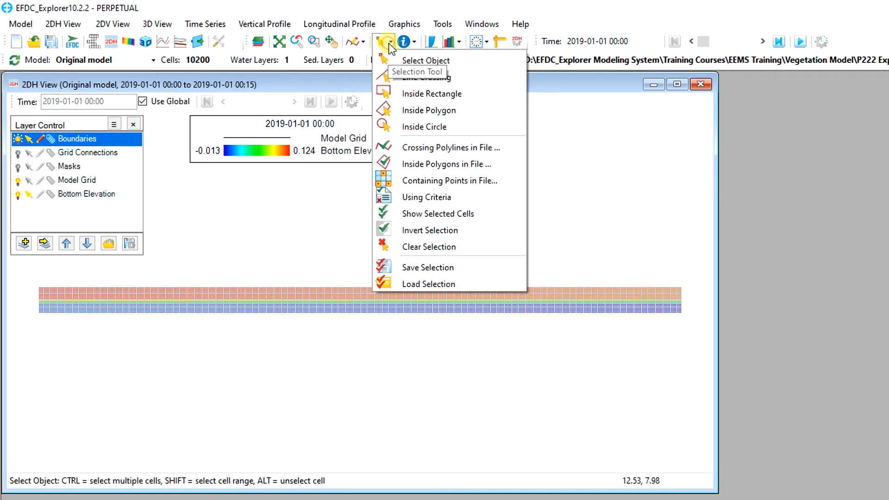
pyautogui.click(462, 80)
pyautogui.scroll(5, 24, 291)
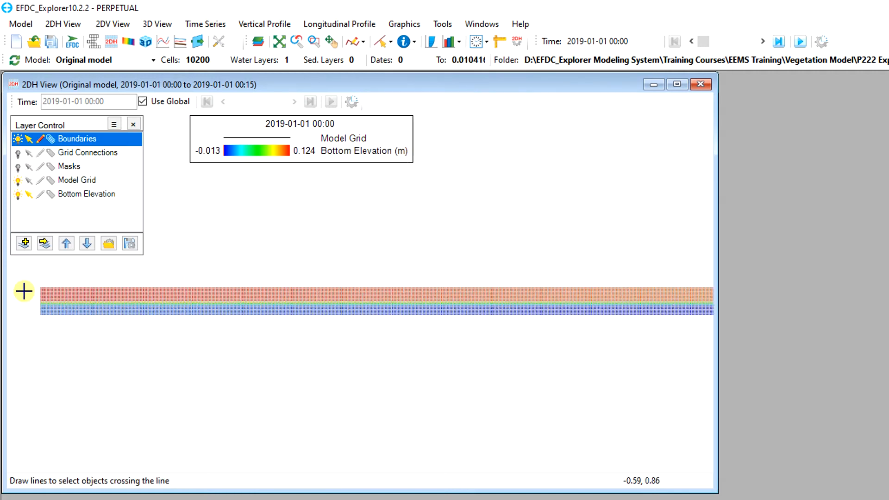
pyautogui.scroll(6, 26, 292)
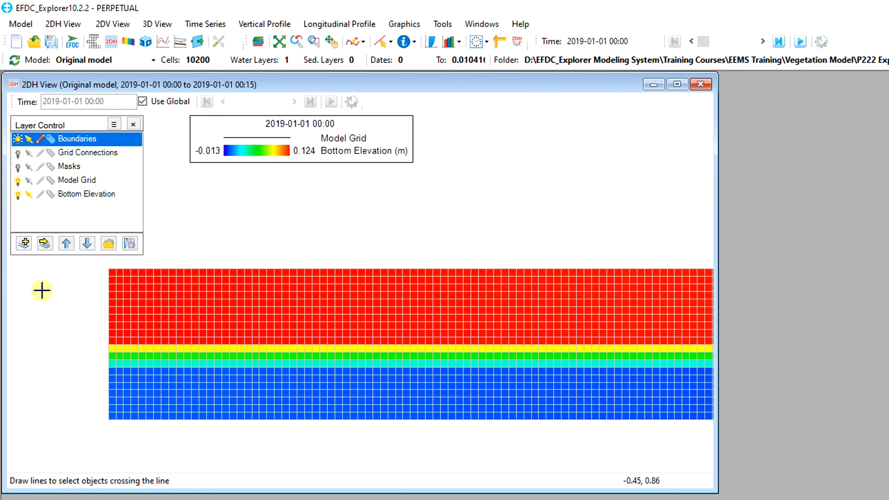
pyautogui.click(113, 264)
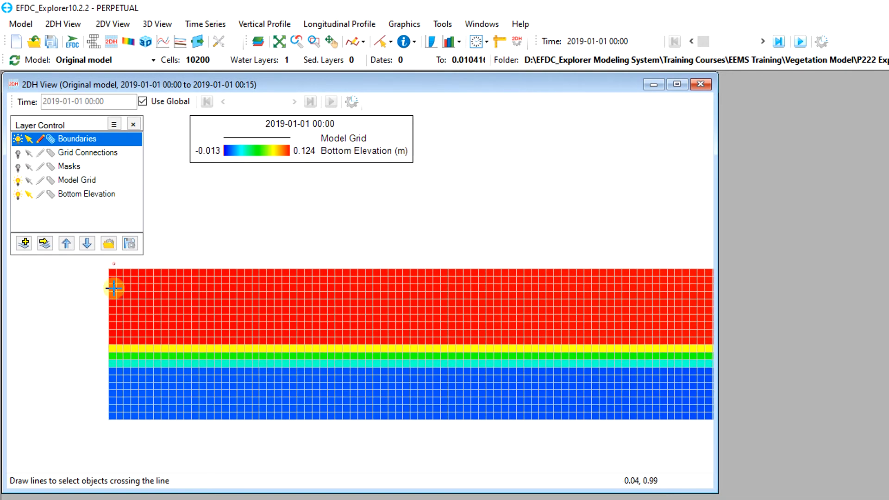
pyautogui.click(112, 437)
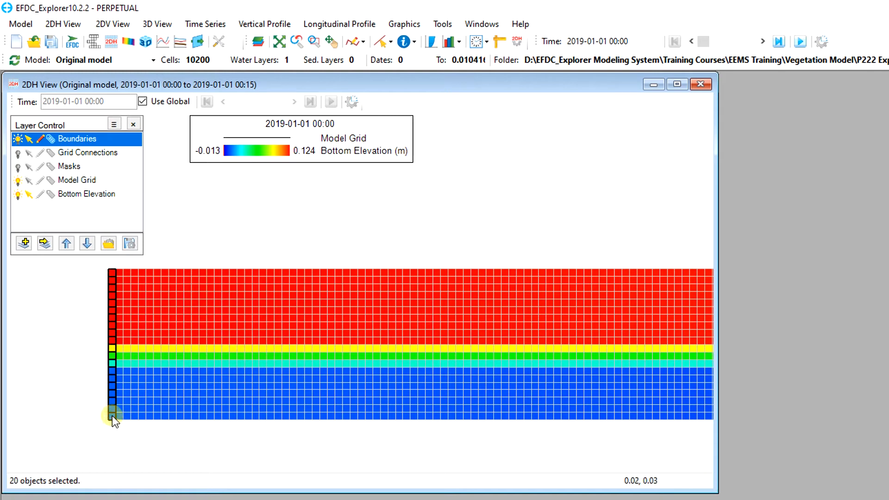
# - Add a new boundary group named Inflow of type Flow Boundary for the selected upstream cells
pyautogui.rightClick(112, 416)
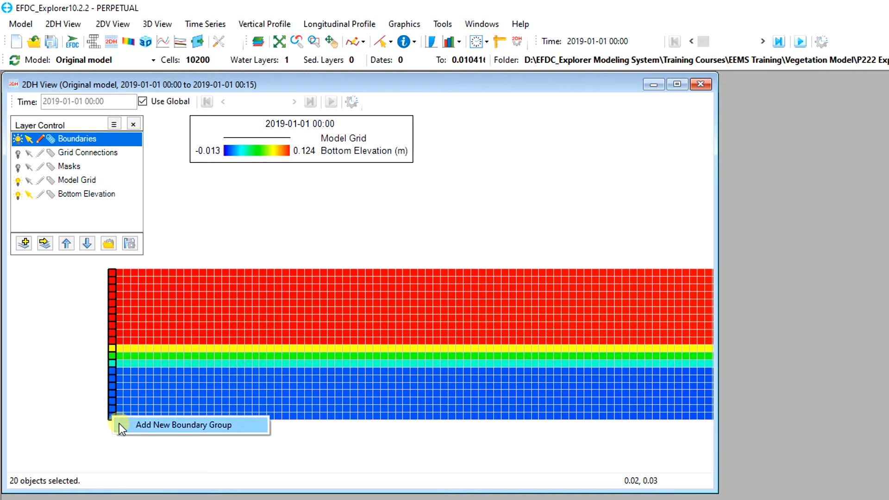
pyautogui.click(118, 423)
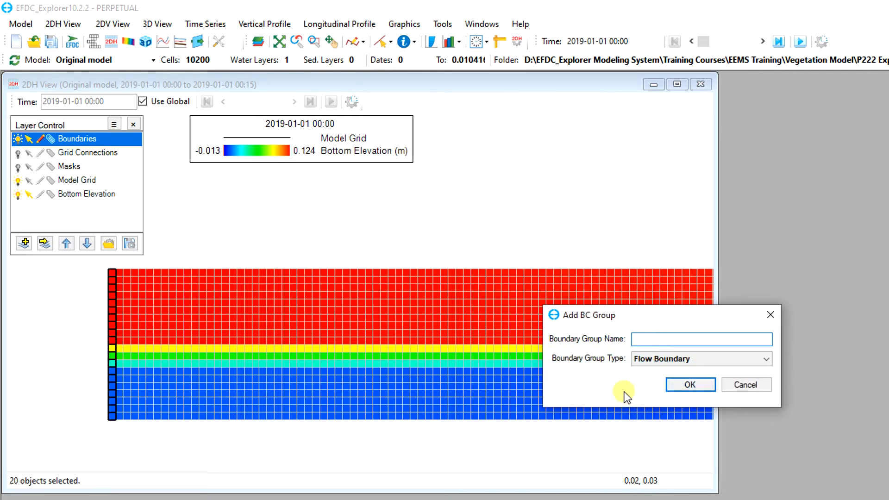
pyautogui.write('Inflow')
pyautogui.click(675, 359)
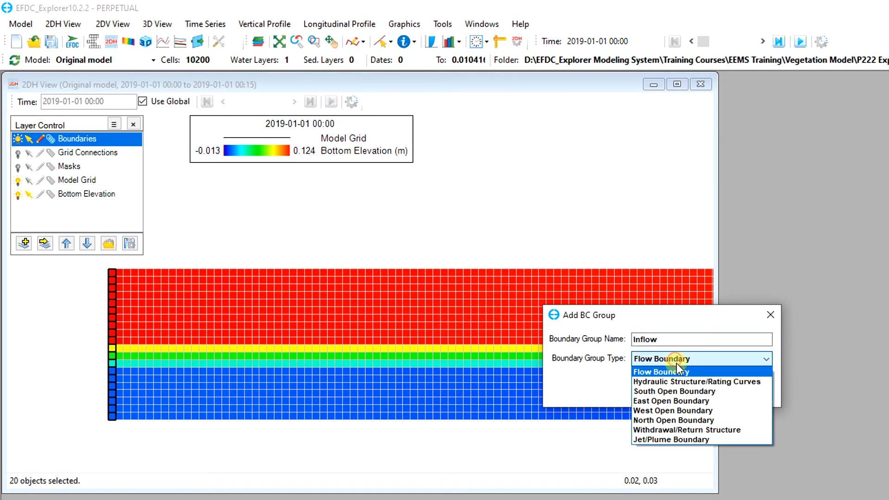
pyautogui.click(678, 369)
pyautogui.click(687, 387)
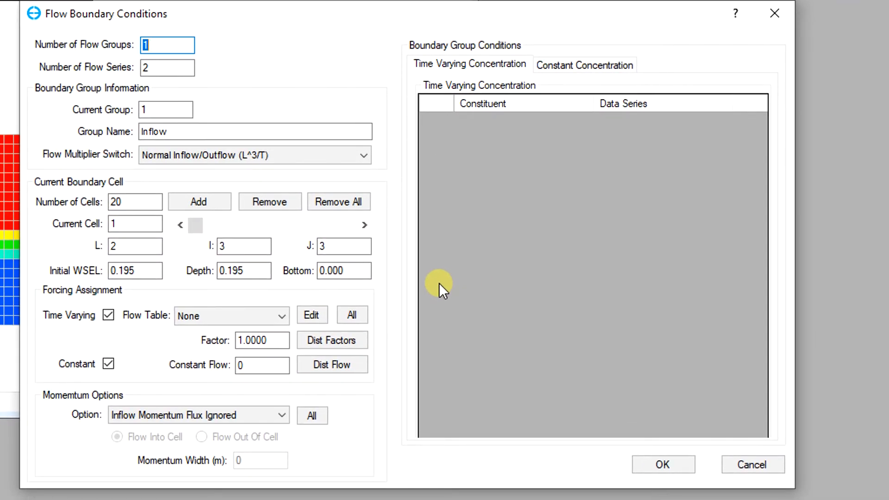
# - Assign the Inflow flow table to all cells of the Inflow group and accept the flow boundary conditions
pyautogui.click(277, 316)
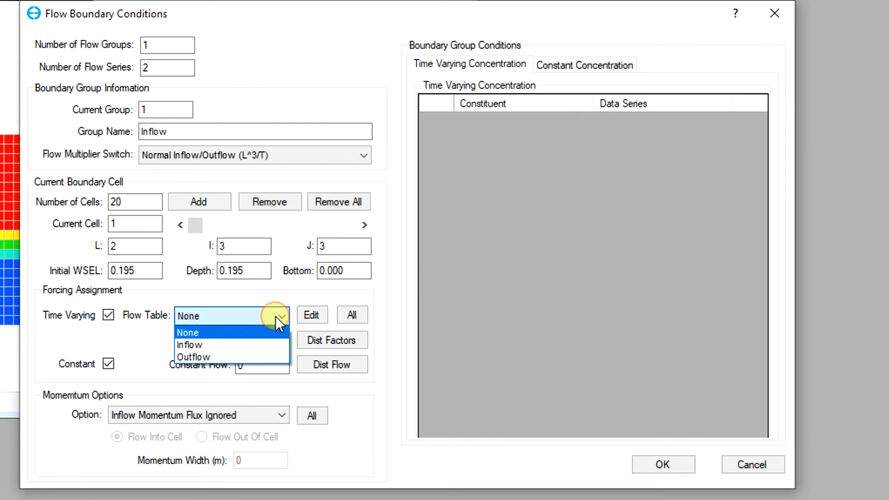
pyautogui.click(274, 344)
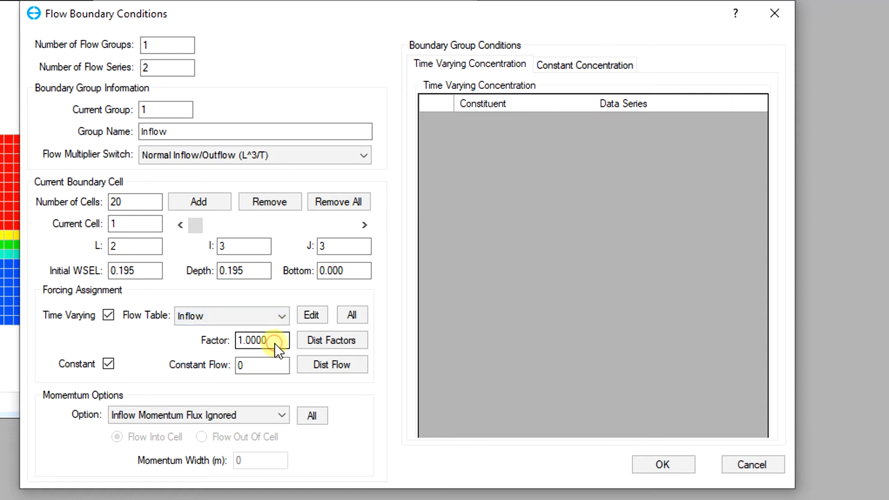
pyautogui.click(365, 317)
pyautogui.click(418, 312)
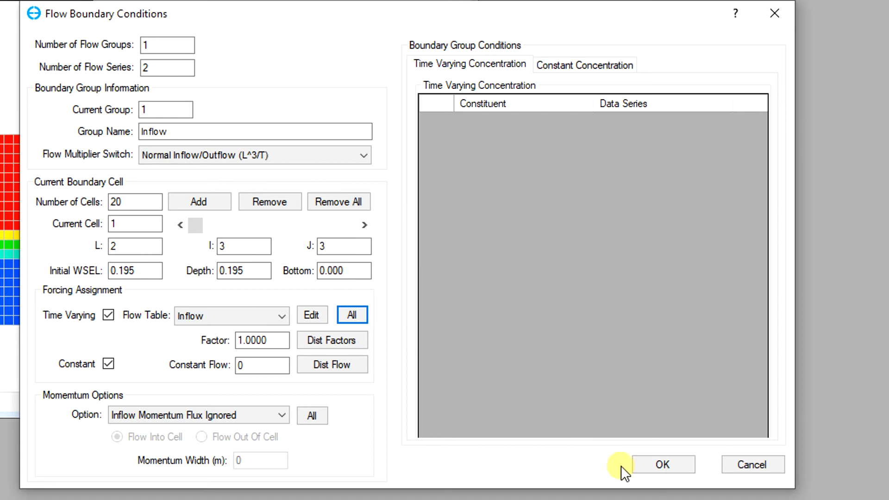
pyautogui.click(642, 468)
pyautogui.click(492, 330)
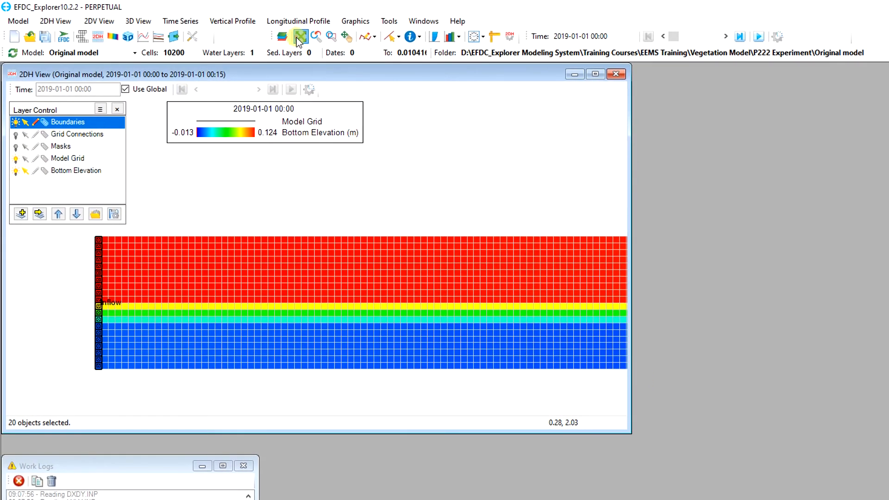
# - Select the last column of cells at the flume's downstream end with a crossing line
pyautogui.click(300, 36)
pyautogui.click(398, 36)
pyautogui.click(426, 67)
pyautogui.scroll(5, 620, 265)
pyautogui.moveTo(516, 170); pyautogui.dragTo(509, 357)
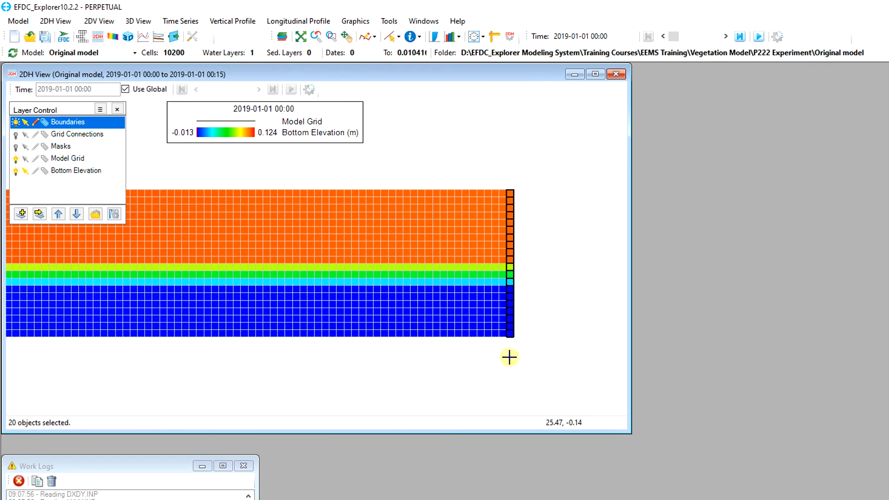
# - Add a new boundary group named Outflow of type Flow Boundary for the selected downstream cells
pyautogui.rightClick(510, 336)
pyautogui.click(520, 340)
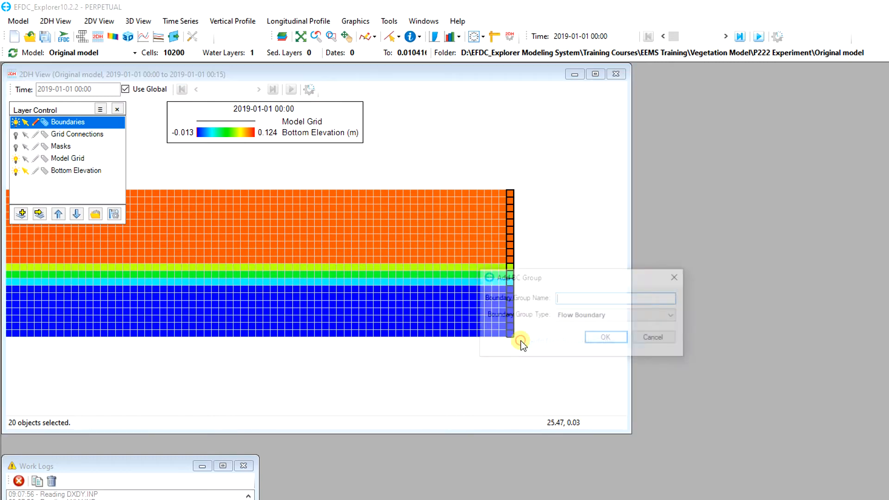
pyautogui.write('Outflow')
pyautogui.click(633, 317)
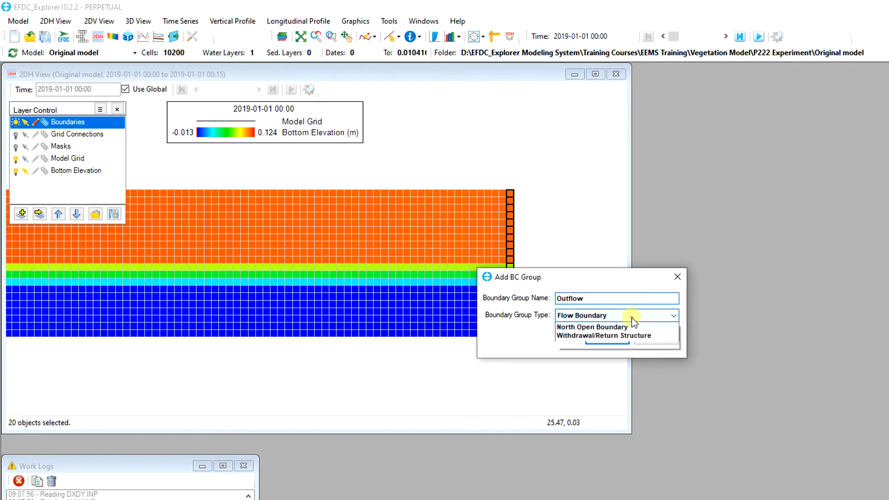
pyautogui.click(631, 327)
pyautogui.click(623, 338)
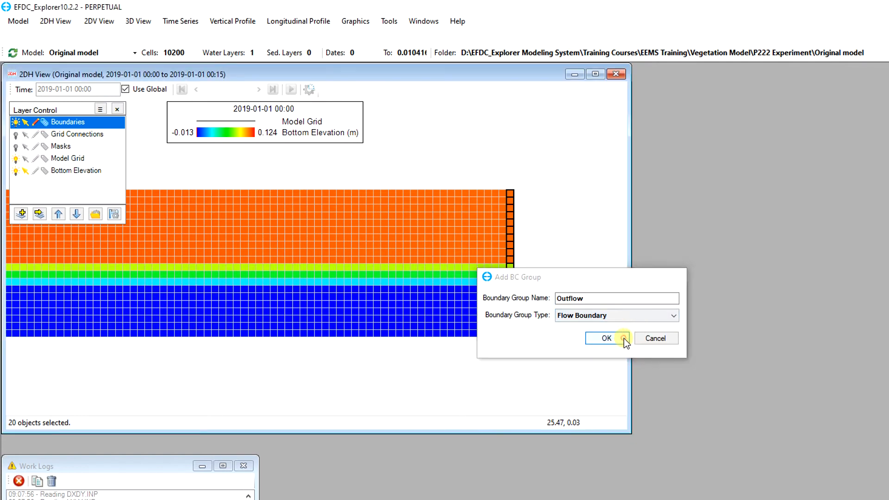
# - Assign the Outflow flow table to all cells of the Outflow group and accept the boundary conditions, proceeding despite the series factor warning
pyautogui.click(492, 363)
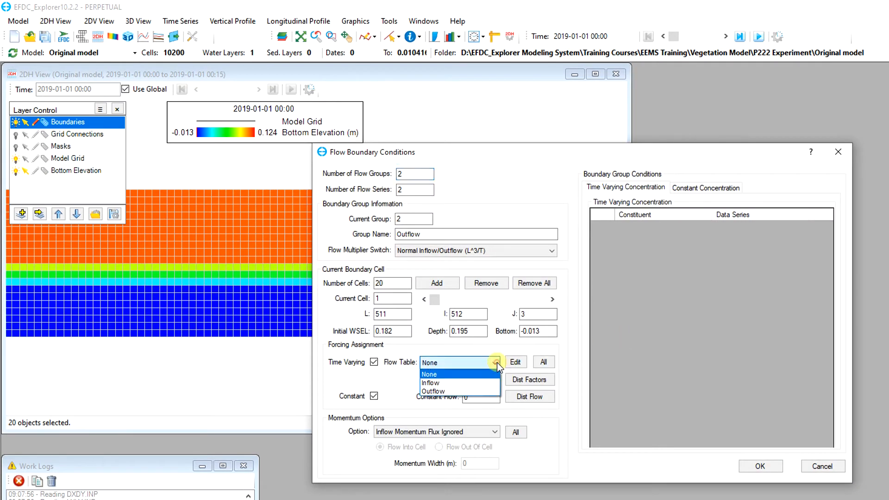
pyautogui.click(473, 390)
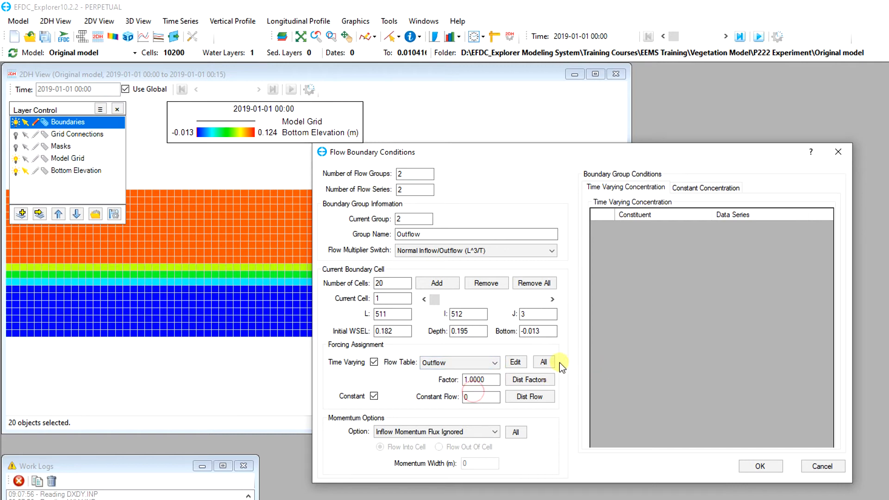
pyautogui.click(552, 362)
pyautogui.click(592, 360)
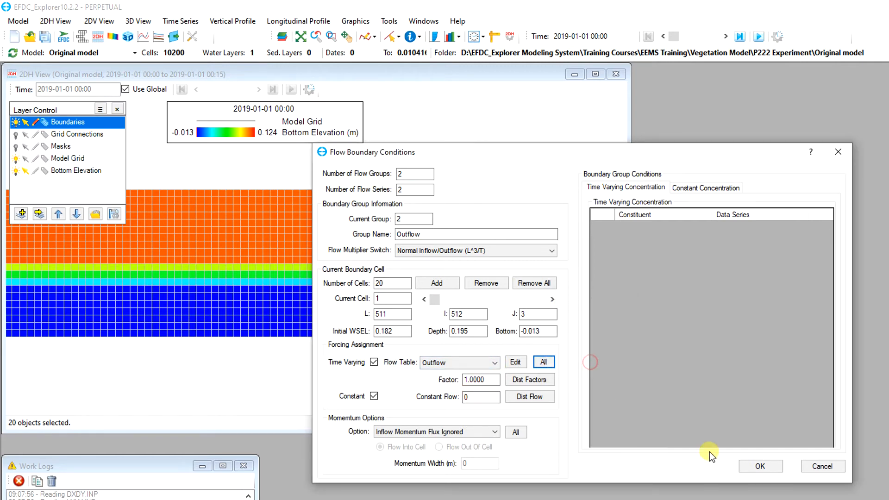
pyautogui.click(767, 469)
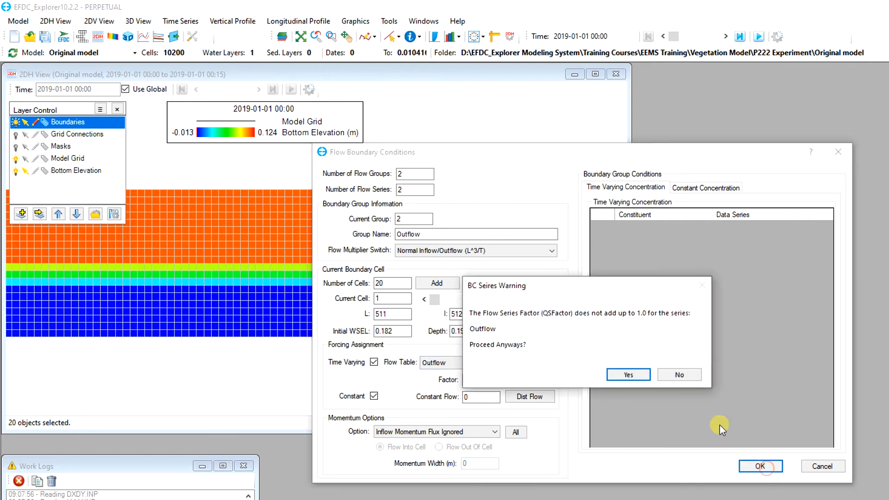
pyautogui.click(645, 375)
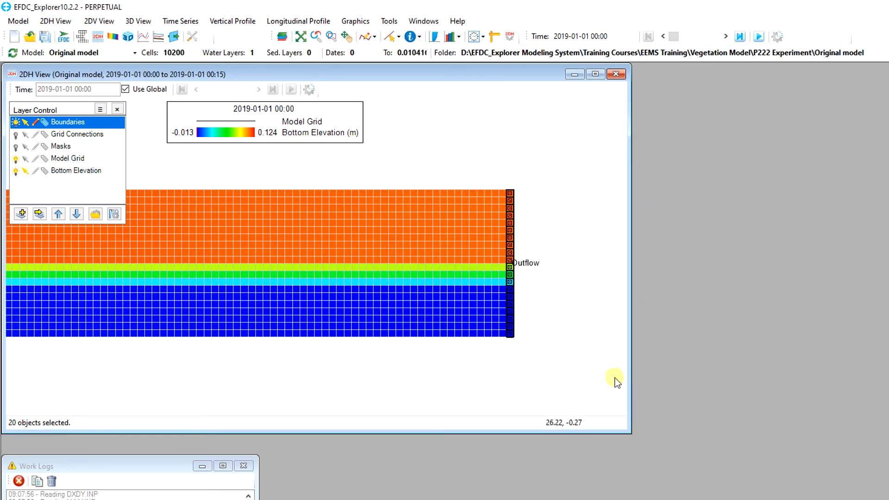
pyautogui.click(301, 38)
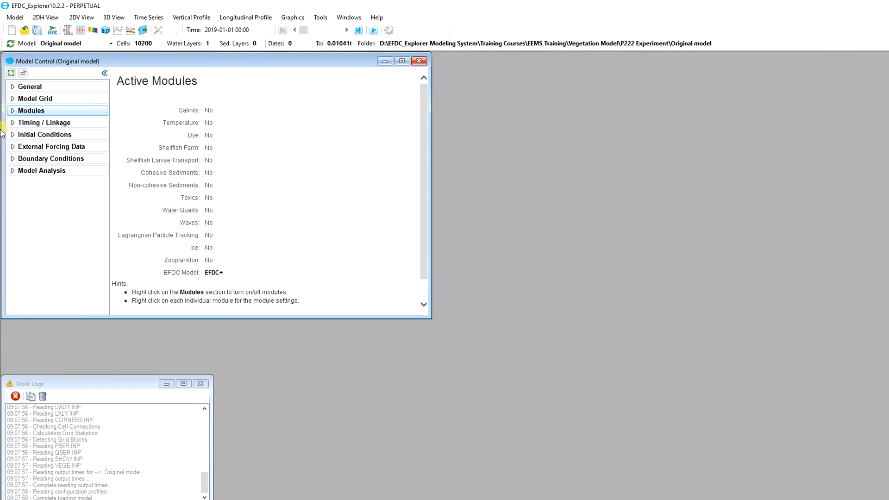
# - Review the hydrodynamics turbulence options, covering both turbulent diffusion and turbulent intensity, and accept them
pyautogui.click(12, 111)
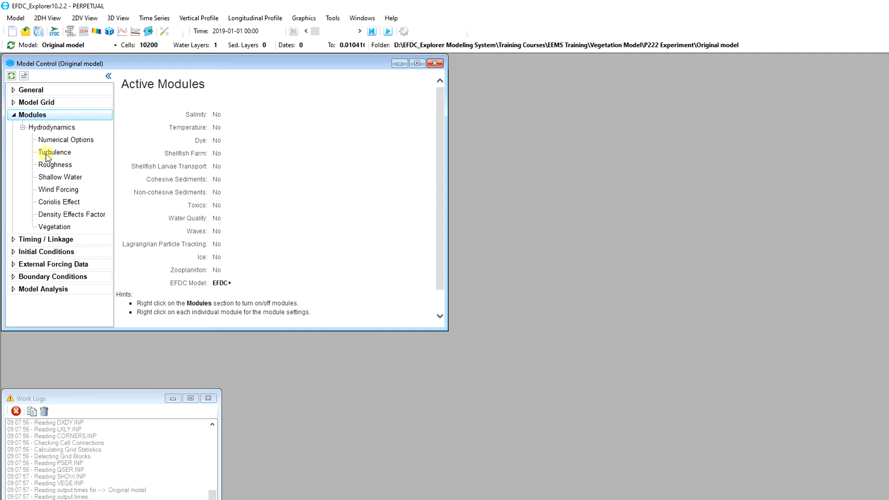
pyautogui.click(71, 156)
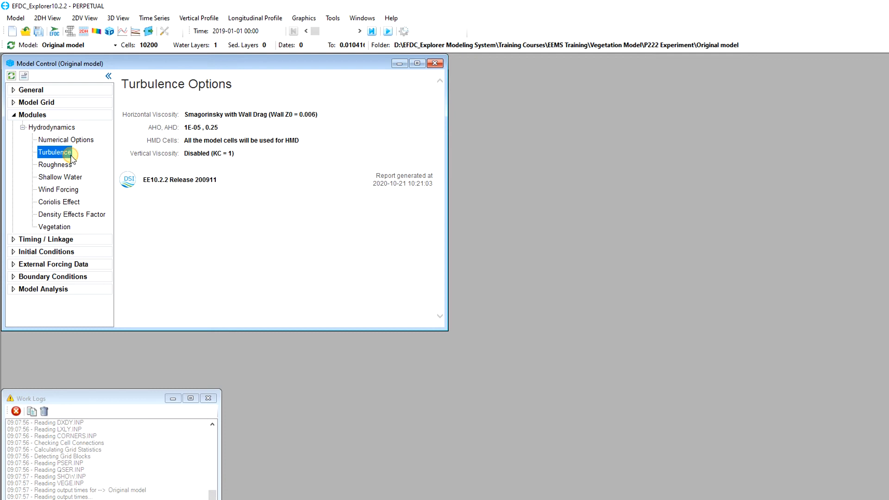
pyautogui.doubleClick(72, 158)
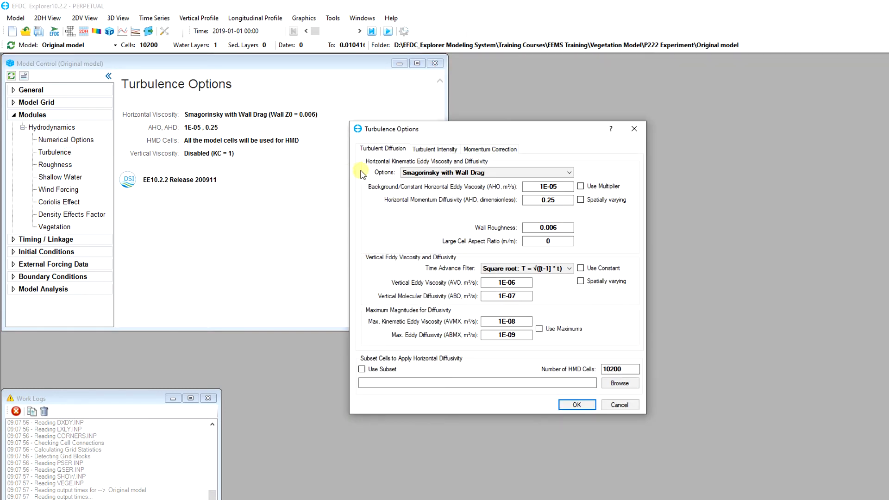
pyautogui.click(414, 151)
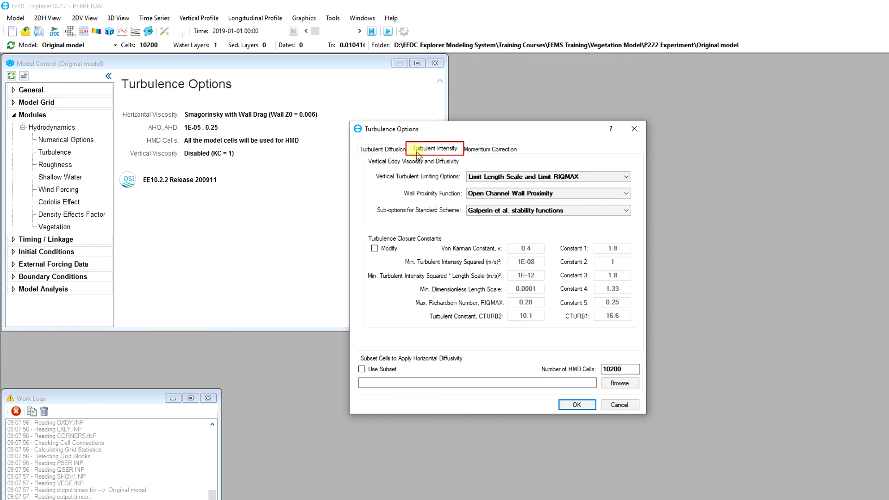
pyautogui.click(588, 405)
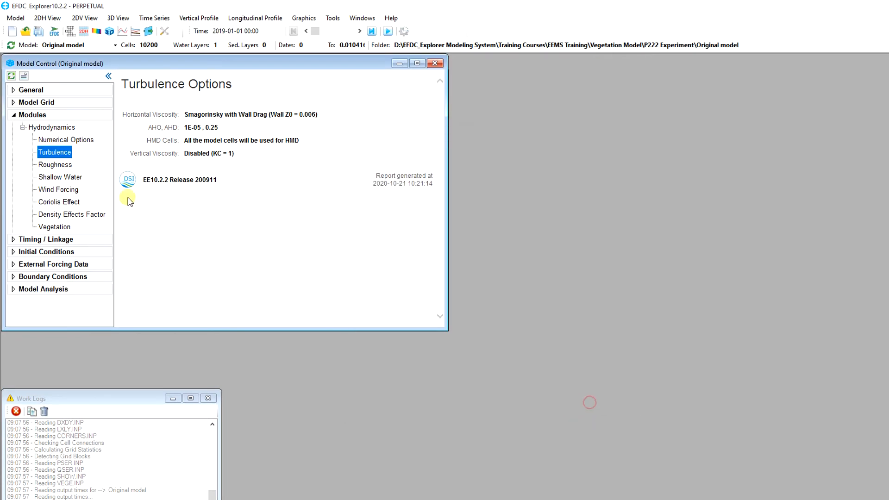
# - Review the bottom roughness settings of the hydrodynamics module and accept them
pyautogui.click(69, 167)
pyautogui.doubleClick(70, 169)
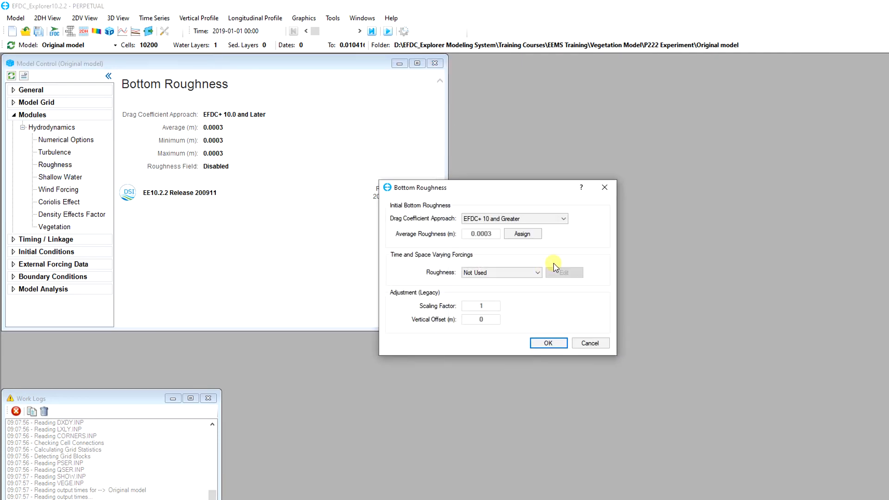
pyautogui.click(557, 342)
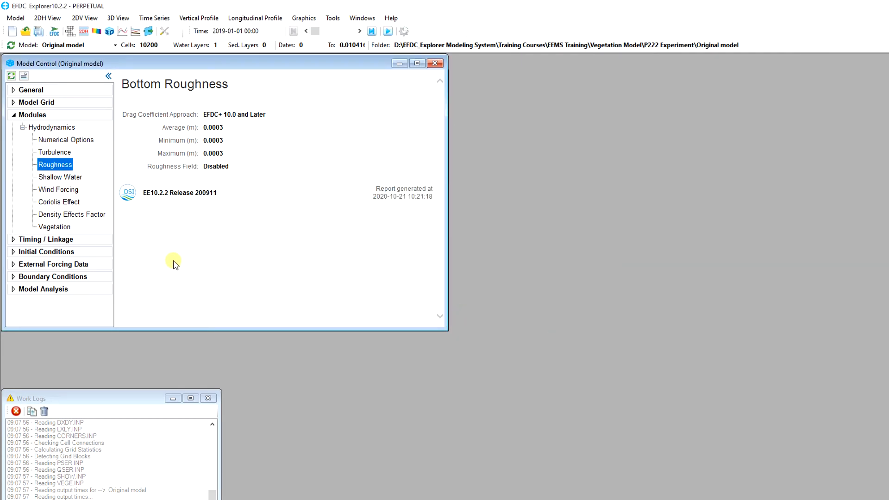
# - Set the hydrodynamics vegetation option to 1: Use vegetation resistance, and accept the Pasche vegetation class parameters
pyautogui.click(70, 227)
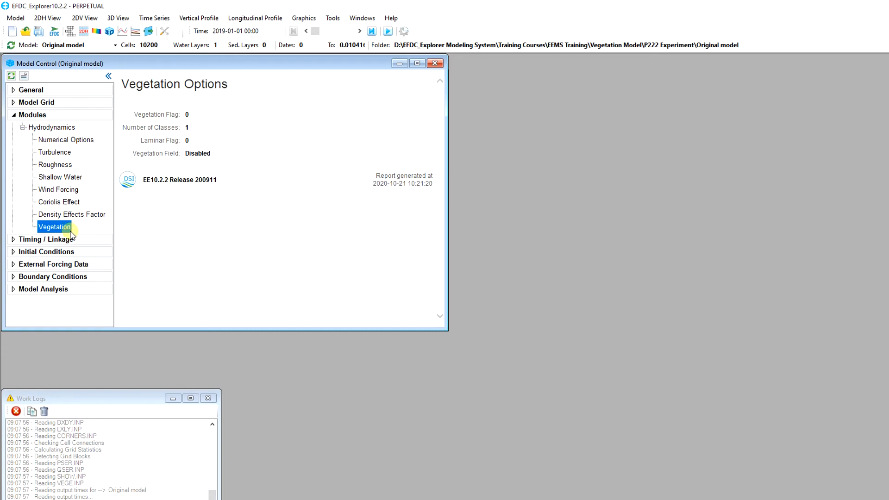
pyautogui.doubleClick(70, 230)
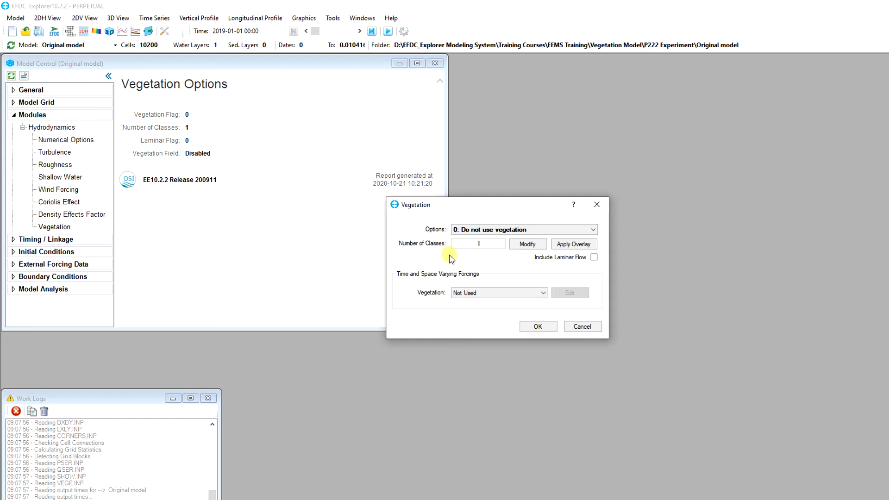
pyautogui.click(593, 230)
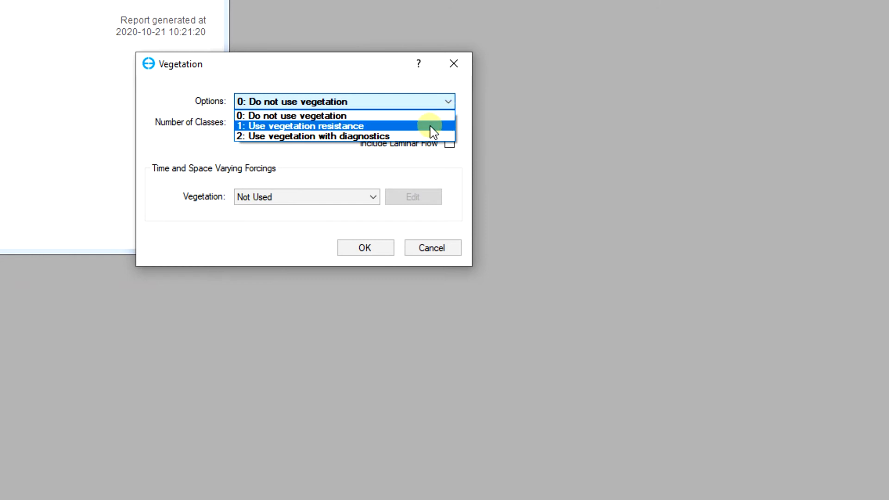
pyautogui.click(432, 126)
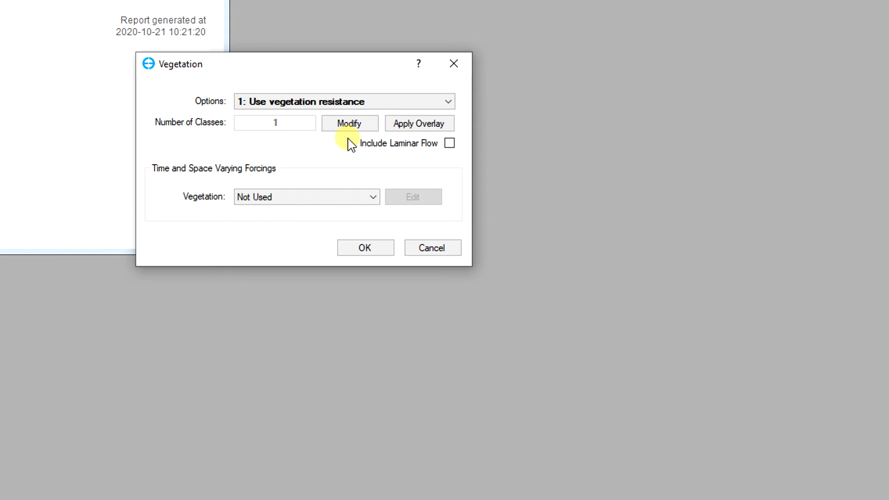
pyautogui.click(331, 126)
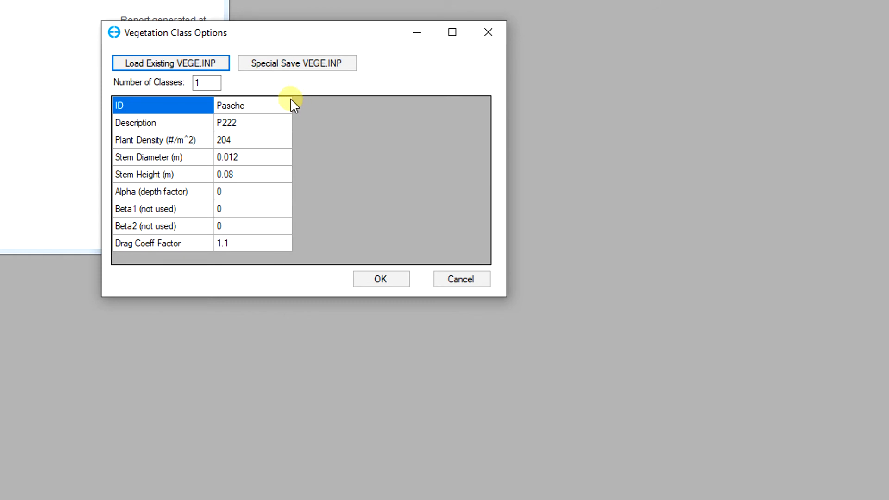
pyautogui.click(364, 280)
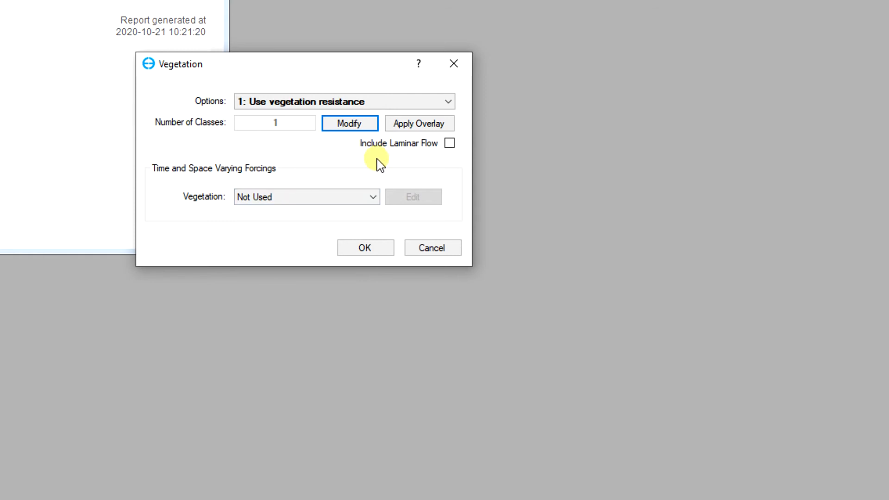
# - Restrict the vegetation overlay to grid cells inside polygons and add floodplain_Plg.p2d as its polygon file
pyautogui.click(390, 128)
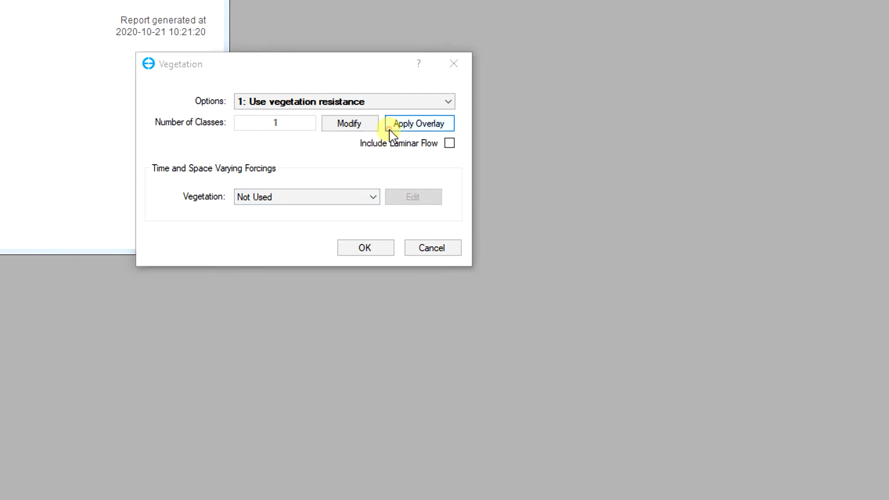
pyautogui.click(224, 104)
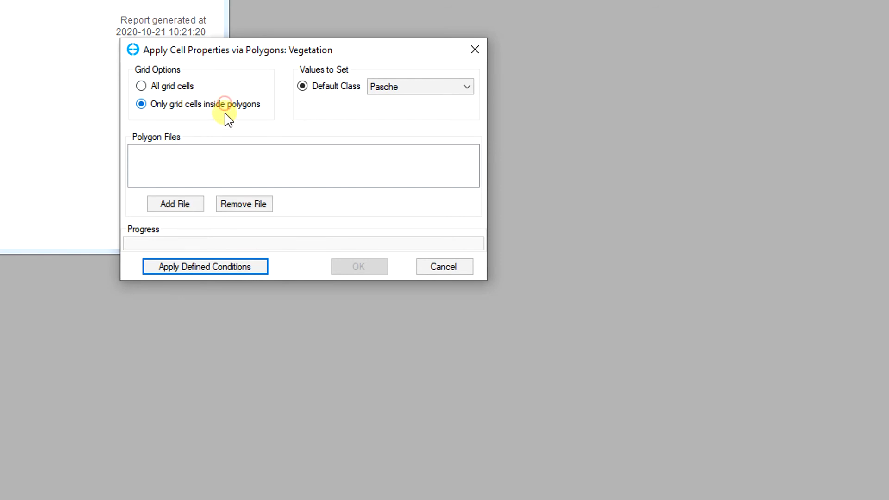
pyautogui.click(191, 206)
pyautogui.click(386, 175)
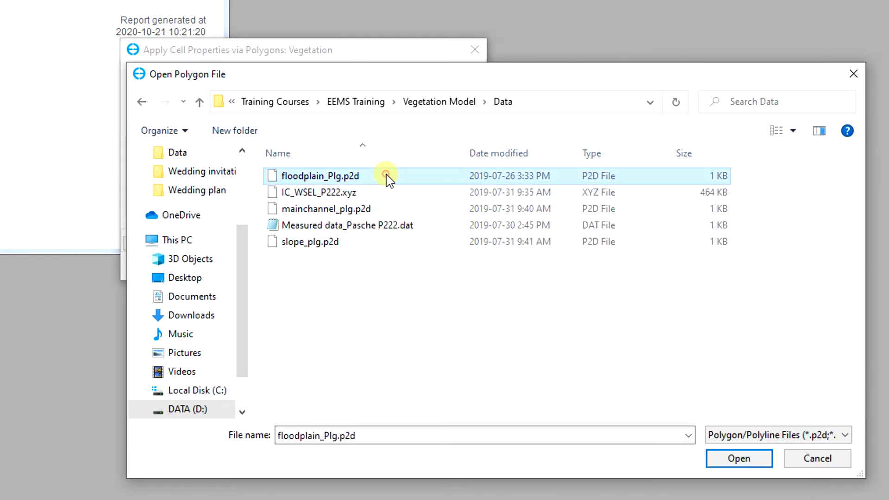
pyautogui.click(711, 456)
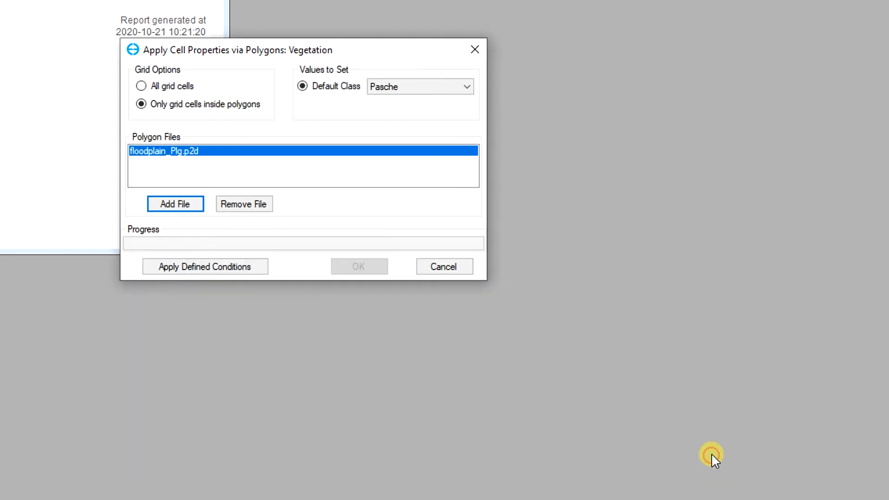
# - Apply the Pasche vegetation class to the cells inside the floodplain polygon and accept the overlay
pyautogui.click(467, 87)
pyautogui.click(466, 87)
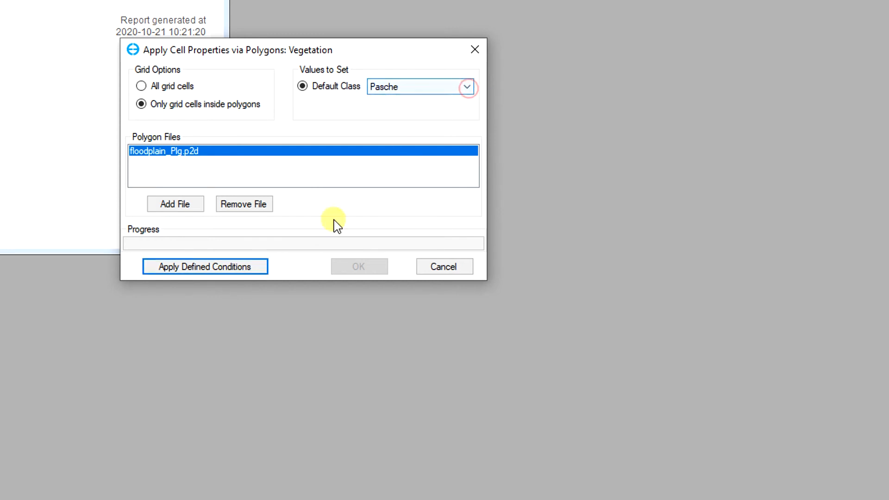
pyautogui.click(263, 271)
pyautogui.click(377, 218)
pyautogui.click(381, 267)
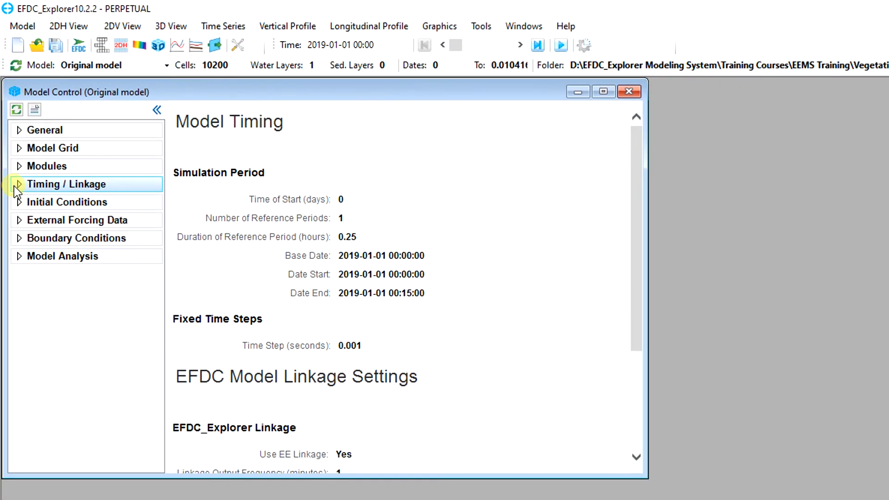
# - Examine the summaries of the model's timing, linkage, restart and ramp-up settings
pyautogui.click(18, 185)
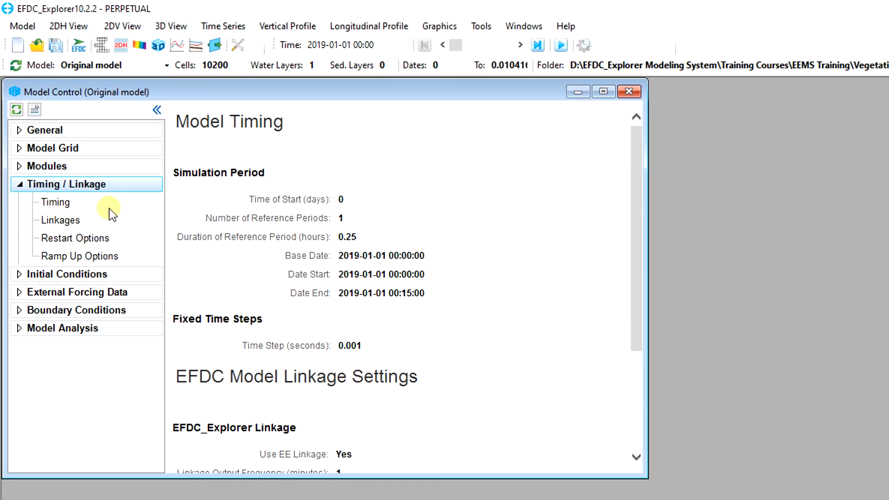
pyautogui.click(74, 203)
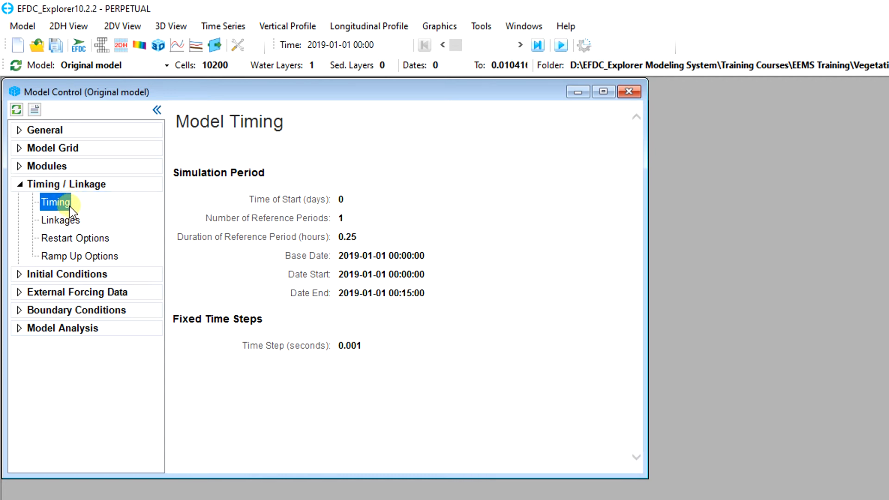
pyautogui.click(77, 221)
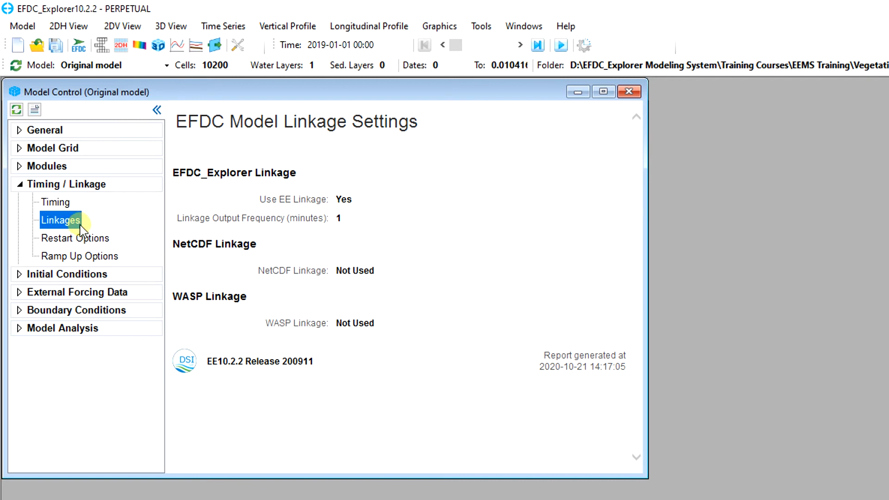
pyautogui.click(108, 238)
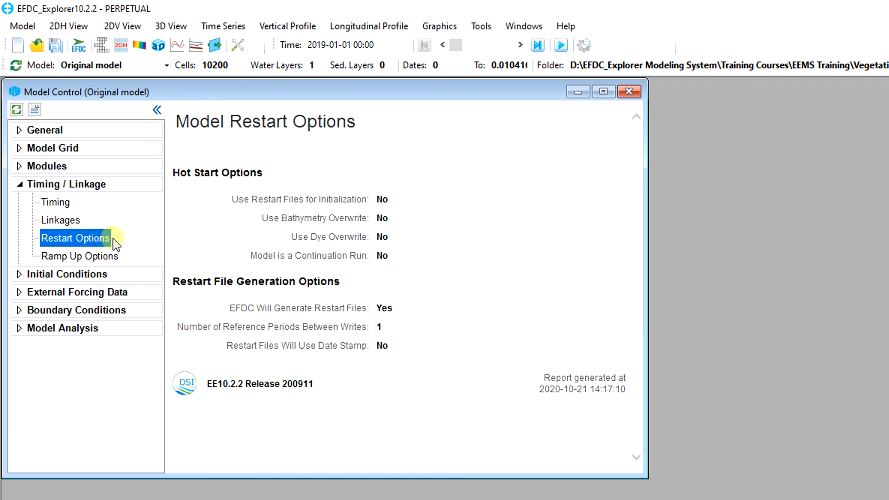
pyautogui.click(121, 264)
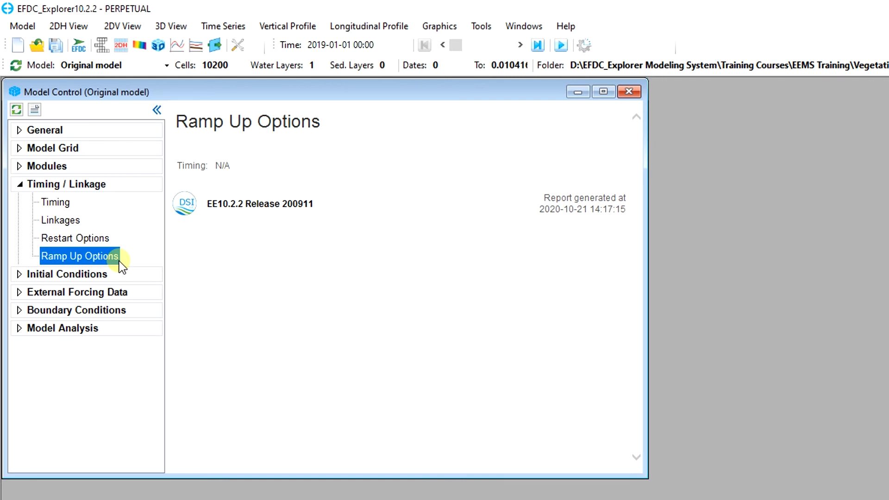
# - Review the simulation dates, reference period duration and dynamic time step safety factor in the timing options, and accept them
pyautogui.doubleClick(58, 204)
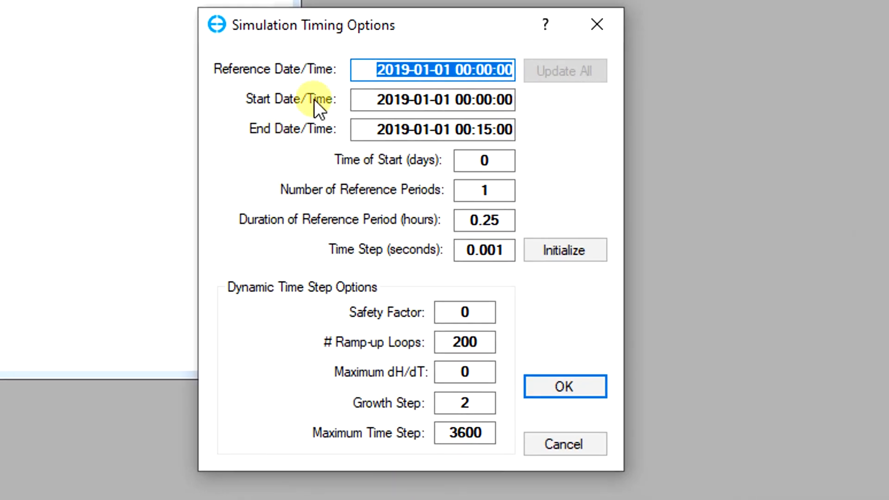
pyautogui.click(358, 69)
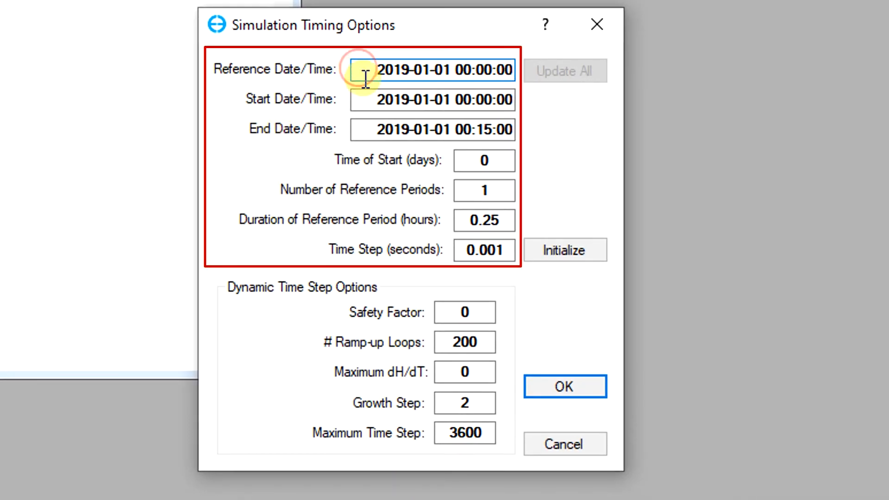
pyautogui.click(369, 99)
pyautogui.click(364, 129)
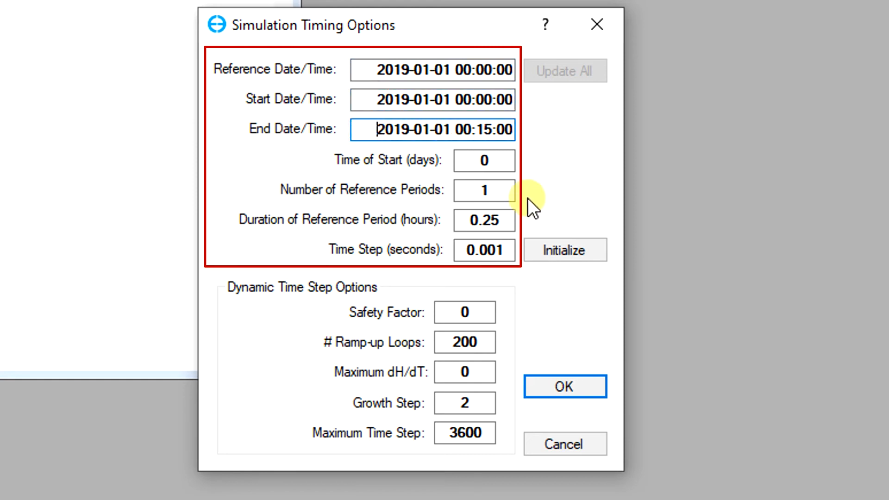
pyautogui.click(508, 216)
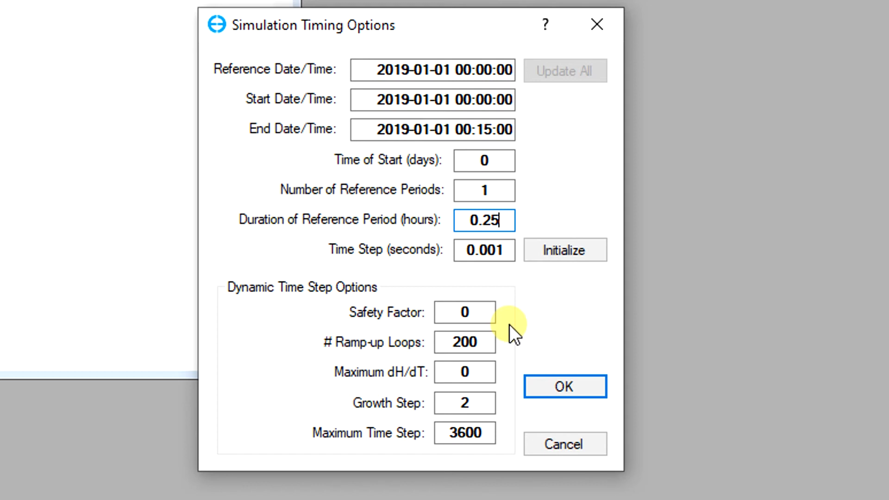
pyautogui.click(490, 311)
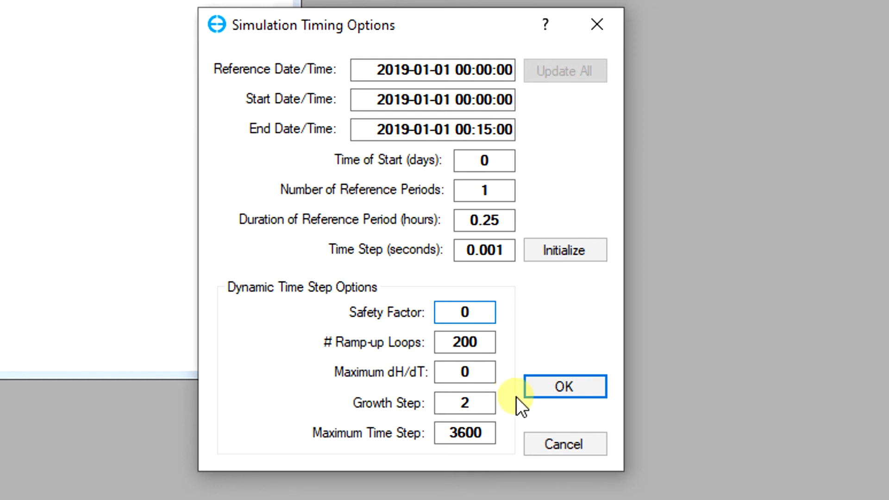
pyautogui.click(532, 395)
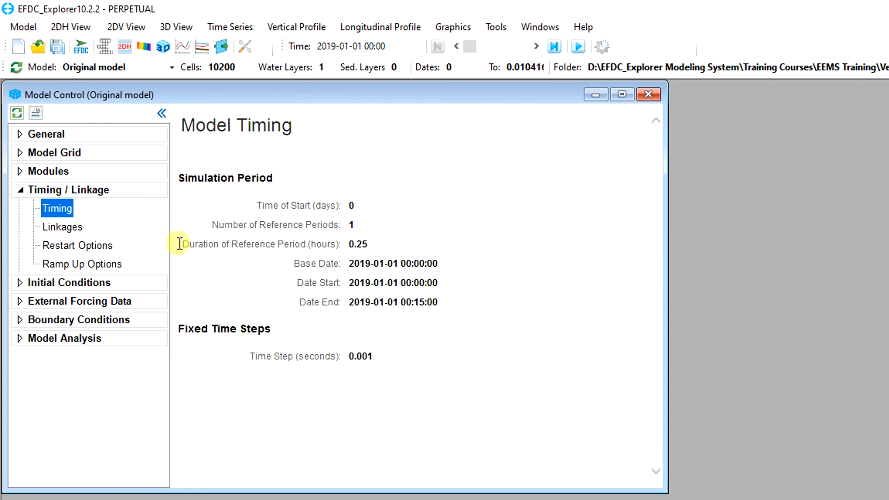
# - Set the EFDC_Explorer linkage output frequency to 0.25 minutes and accept the model linkage settings
pyautogui.click(76, 229)
pyautogui.doubleClick(84, 236)
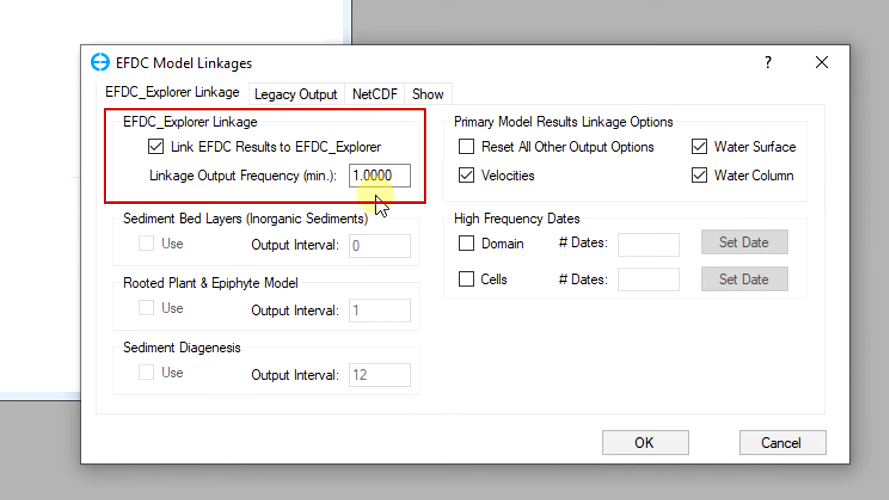
pyautogui.doubleClick(400, 176)
pyautogui.write('0.25')
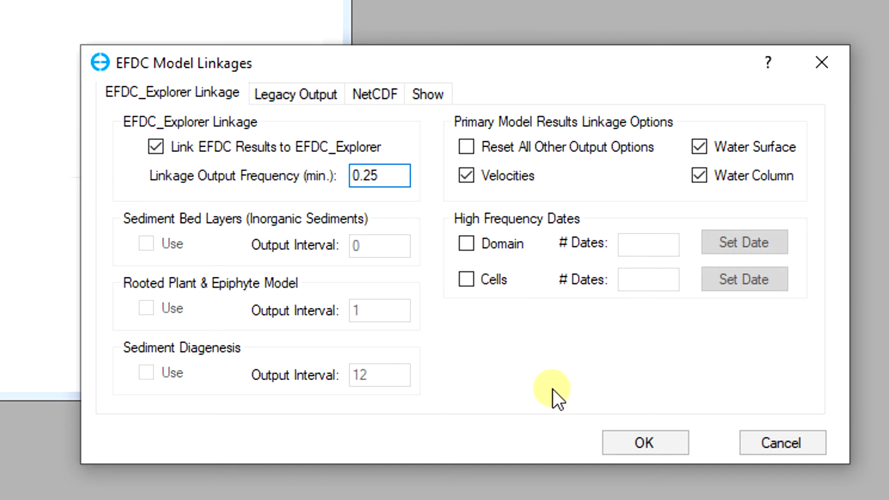
pyautogui.click(609, 445)
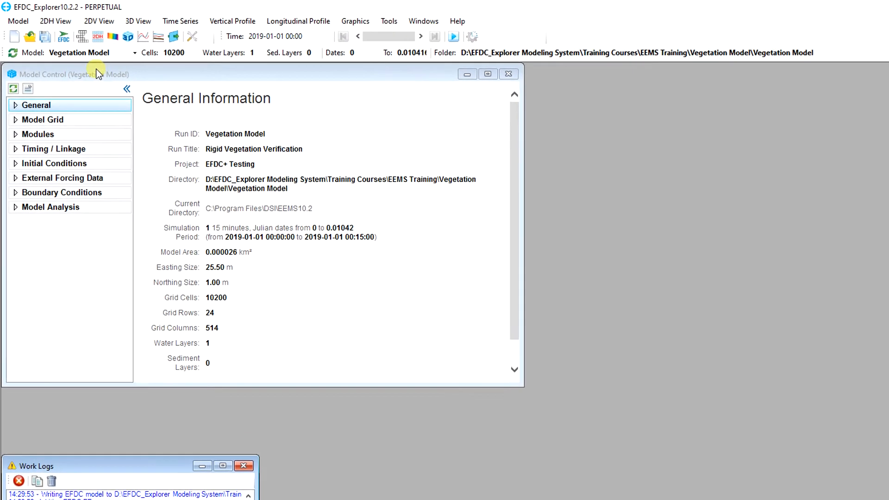
# - Save the model to the Vegetation Model folder as a full write in EEMS 10 format
pyautogui.click(49, 42)
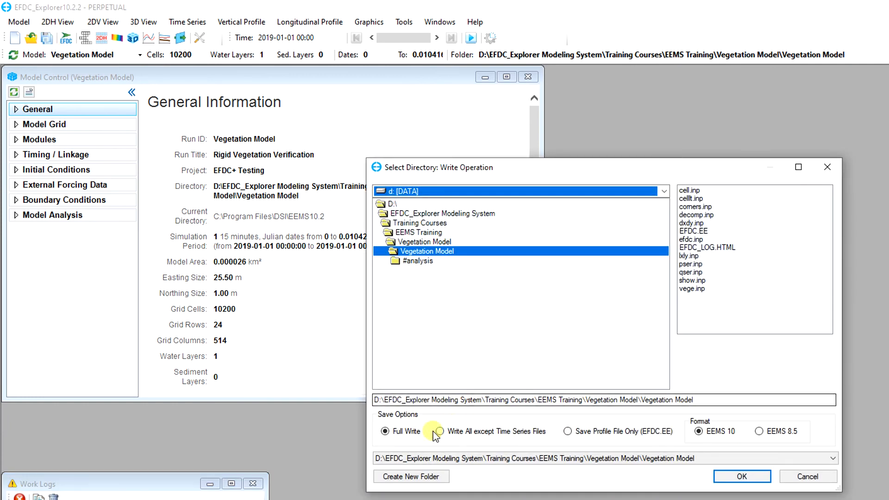
pyautogui.click(737, 476)
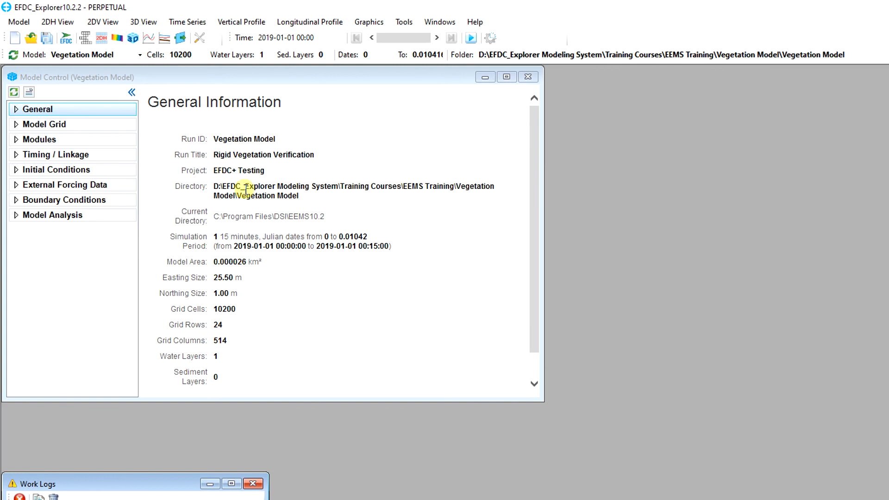
# - Run the EFDC+ simulation with the existing run options and reload the model to read its output
pyautogui.click(70, 44)
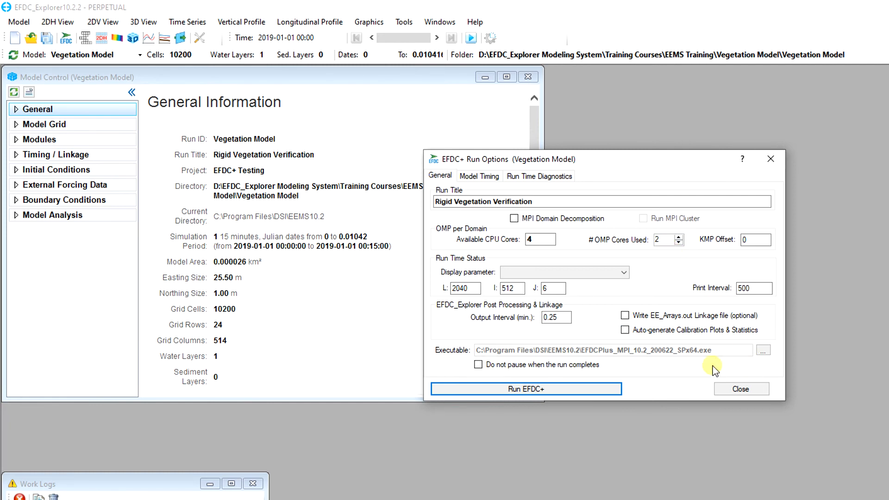
pyautogui.click(612, 389)
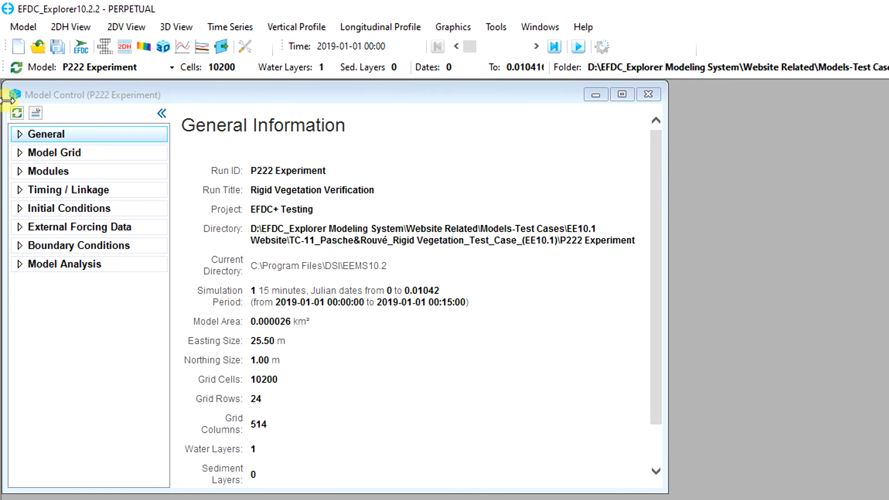
pyautogui.click(15, 73)
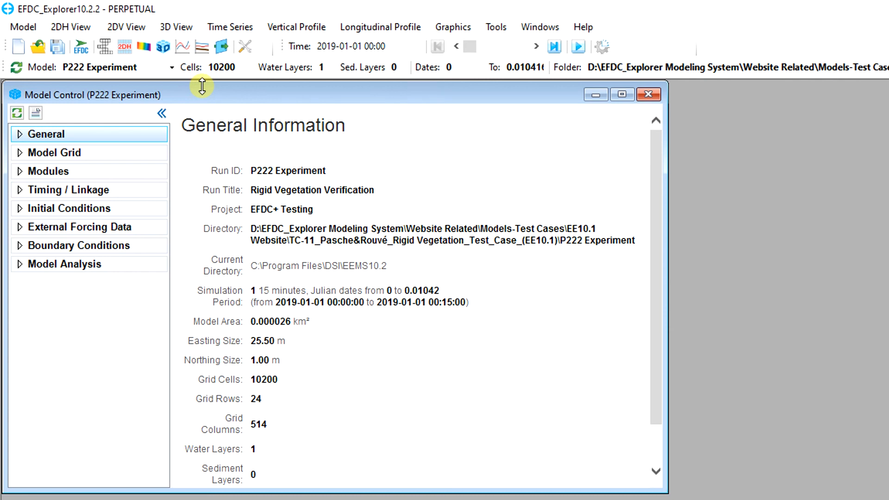
# - Start a longitudinal profile extraction defined along I, with I specified as 403
pyautogui.click(202, 52)
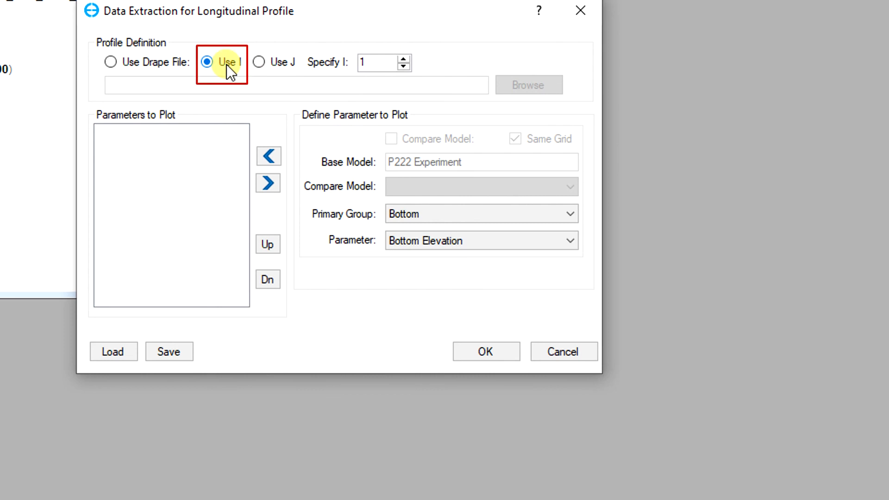
pyautogui.doubleClick(374, 63)
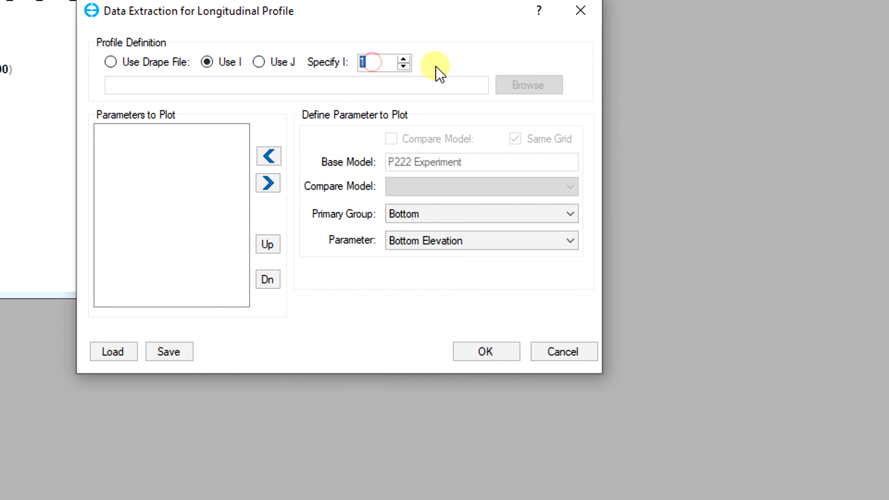
pyautogui.write('403')
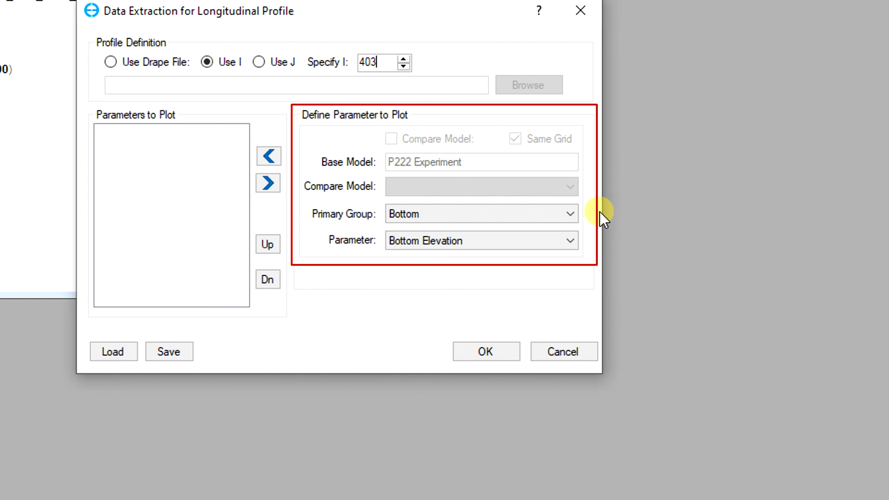
# - Add the depth-averaged Velocity Magnitude from the Velocities group to the plotted parameters and generate the longitudinal profile
pyautogui.click(571, 213)
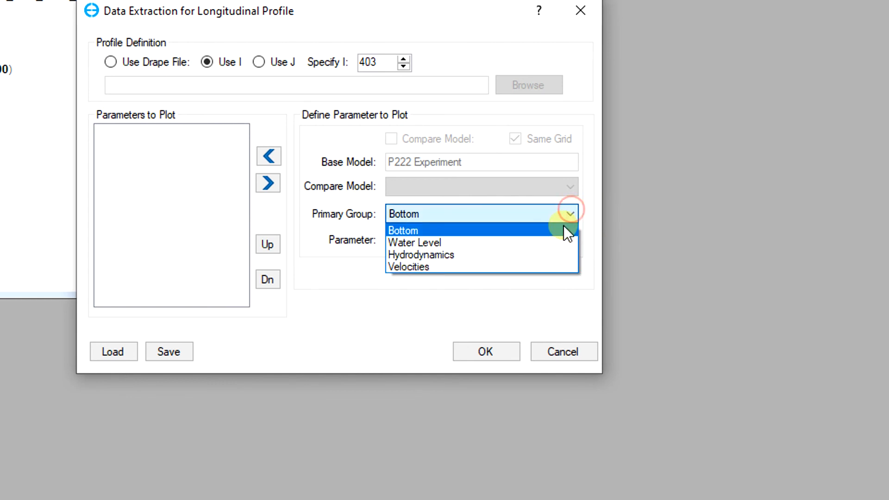
pyautogui.click(538, 267)
pyautogui.click(551, 244)
pyautogui.click(528, 281)
pyautogui.click(268, 156)
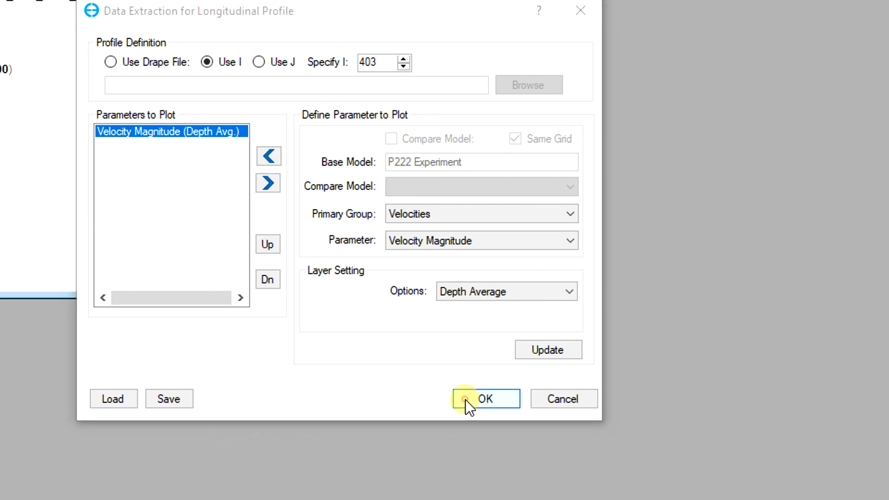
pyautogui.click(465, 399)
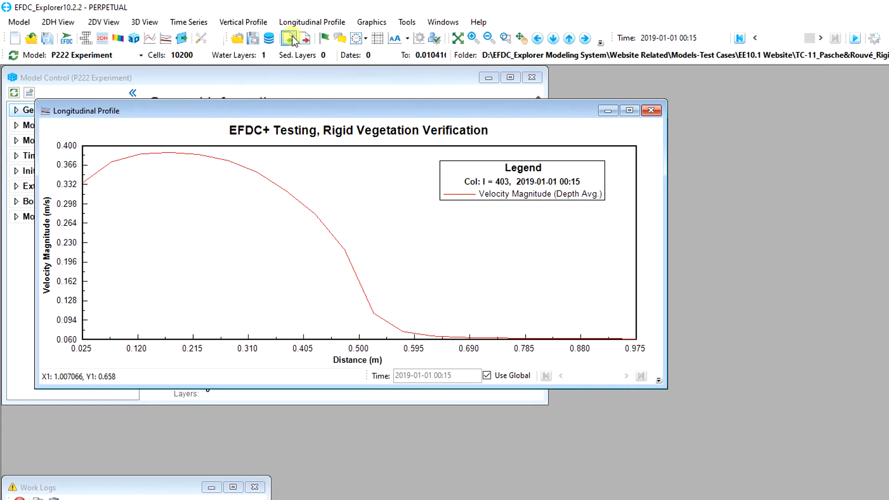
# - Import the measured data file Measured data_Pasche P222.dat into the longitudinal profile plot
pyautogui.click(291, 37)
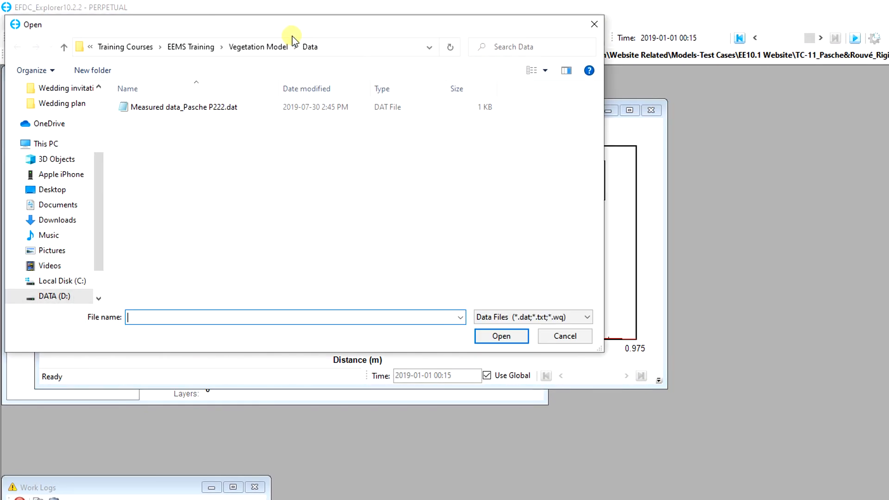
pyautogui.click(253, 104)
pyautogui.click(522, 338)
pyautogui.click(562, 307)
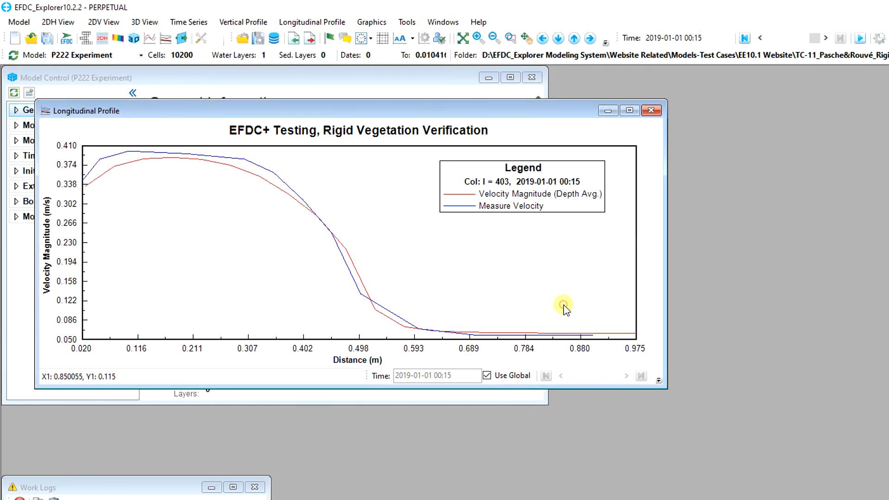
# - Display the Measure Velocity series as symbols without a line, and make the longitudinal profile window taller
pyautogui.doubleClick(496, 205)
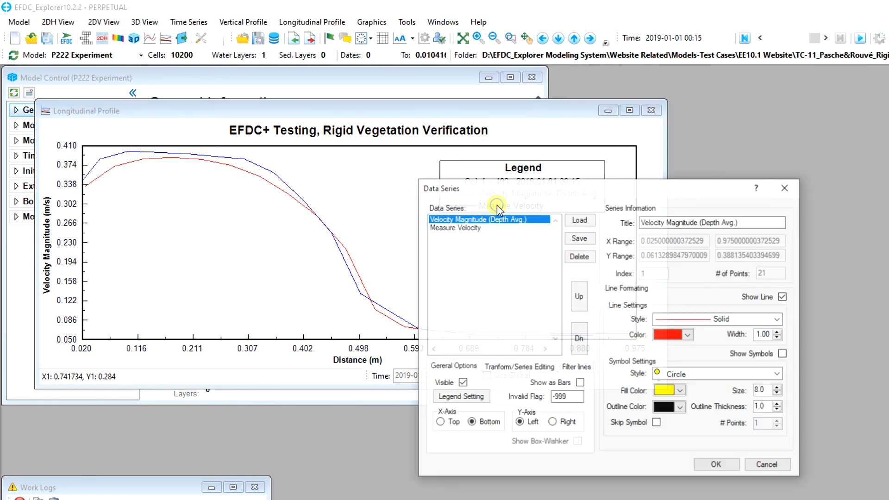
pyautogui.click(501, 227)
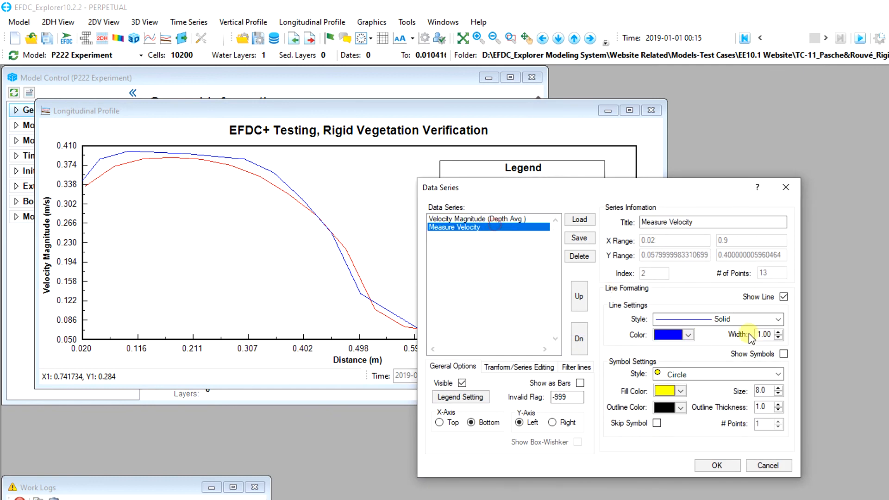
pyautogui.click(784, 297)
pyautogui.click(785, 354)
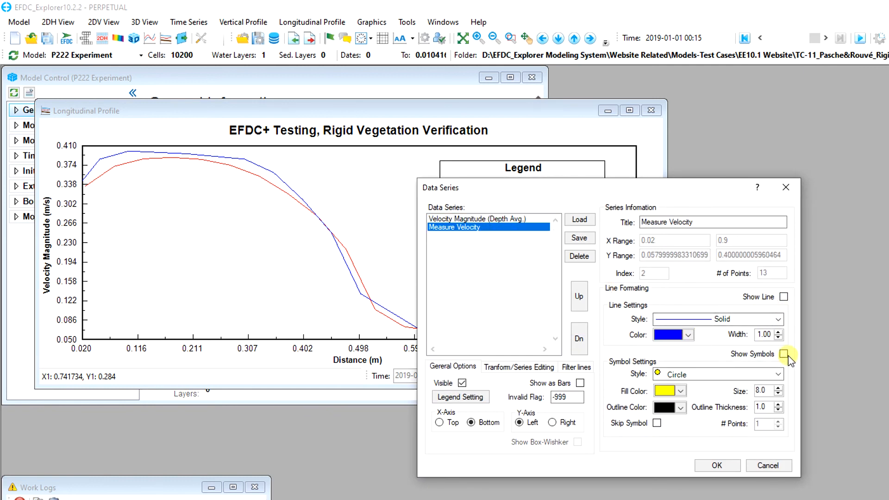
pyautogui.click(733, 468)
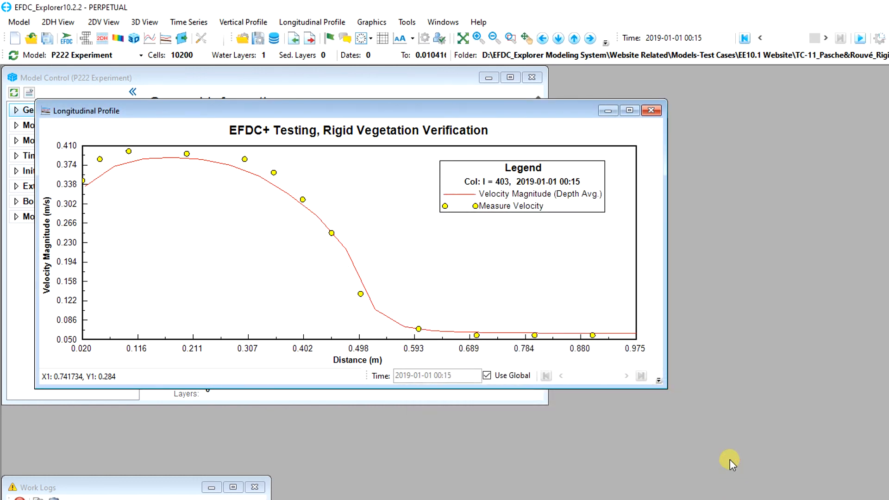
pyautogui.moveTo(665, 387); pyautogui.dragTo(657, 436)
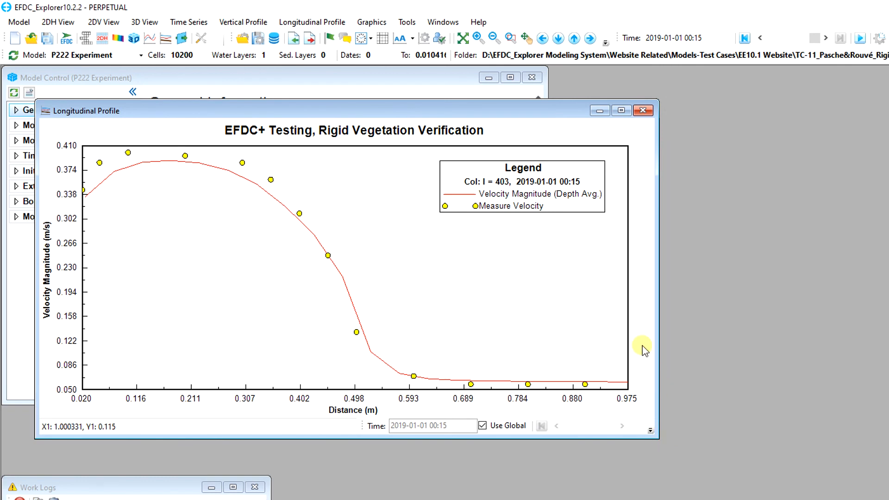